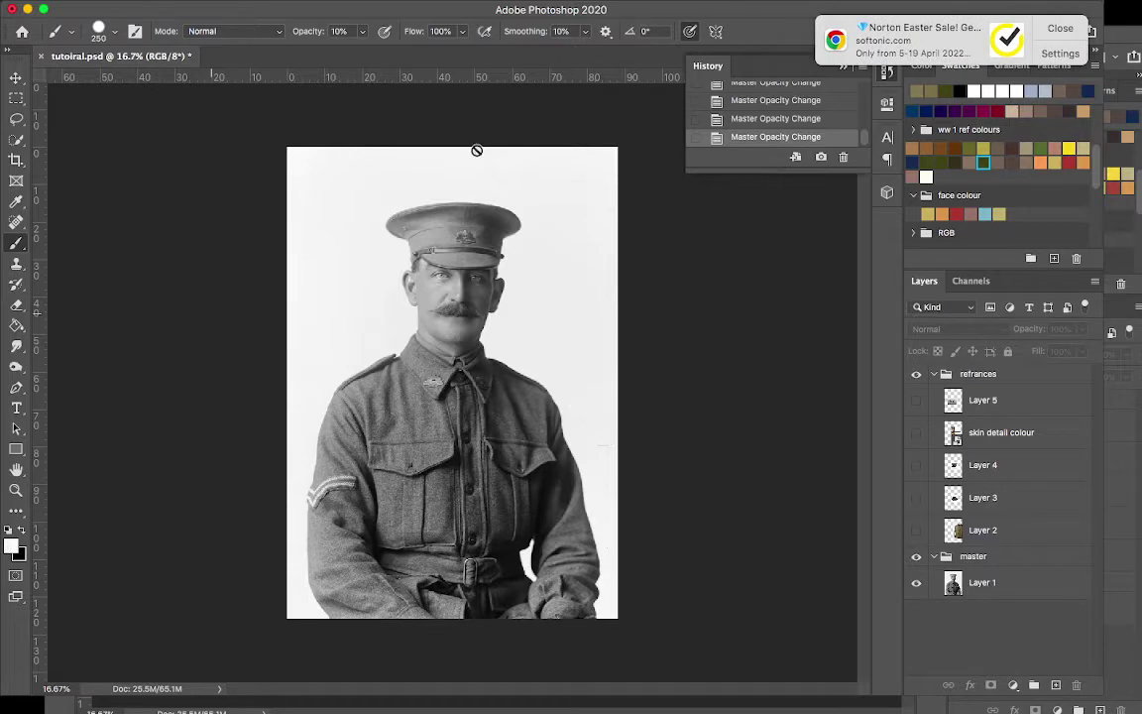
Step: Show the khaki tunic reference on Layer 2 and select the master group, with the refrances group collapsed
{"action": "left_click", "coordinate": [1052, 29]}
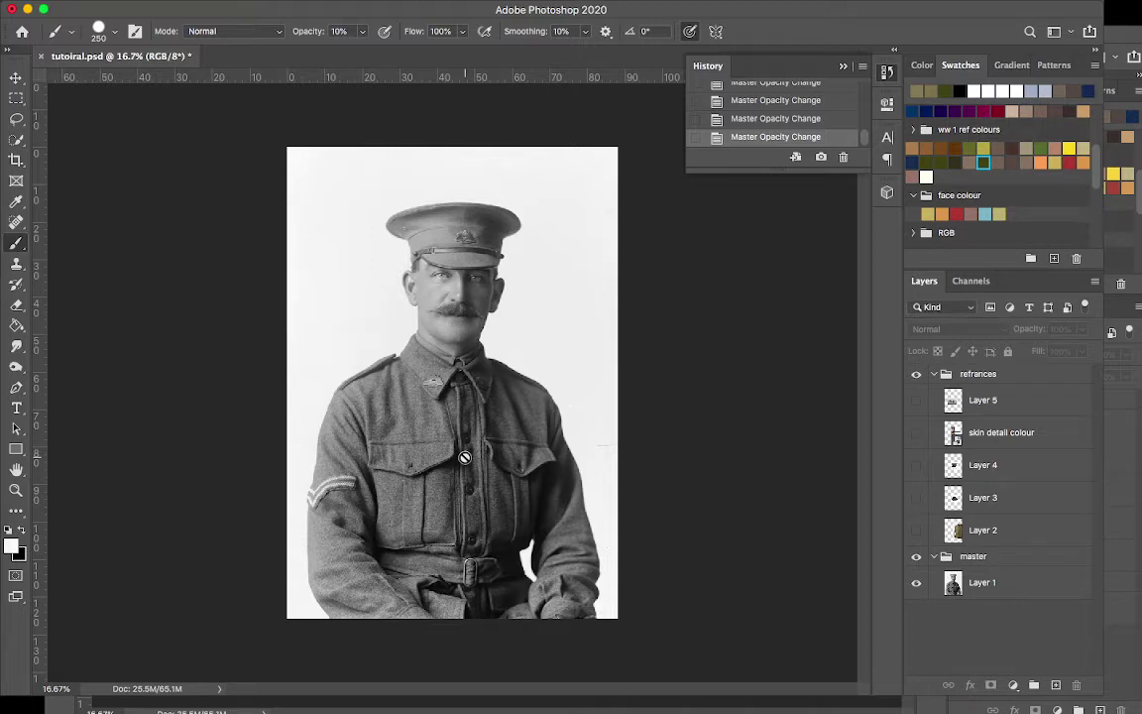
{"action": "left_click", "coordinate": [917, 531]}
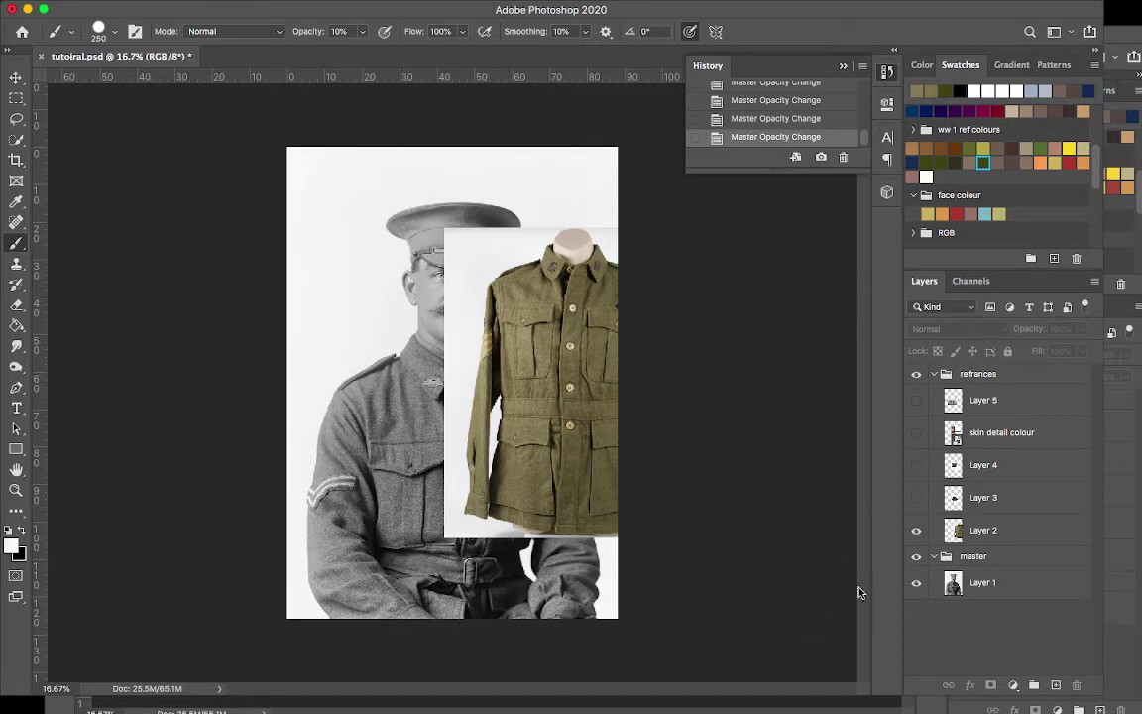
{"action": "left_click", "coordinate": [982, 560]}
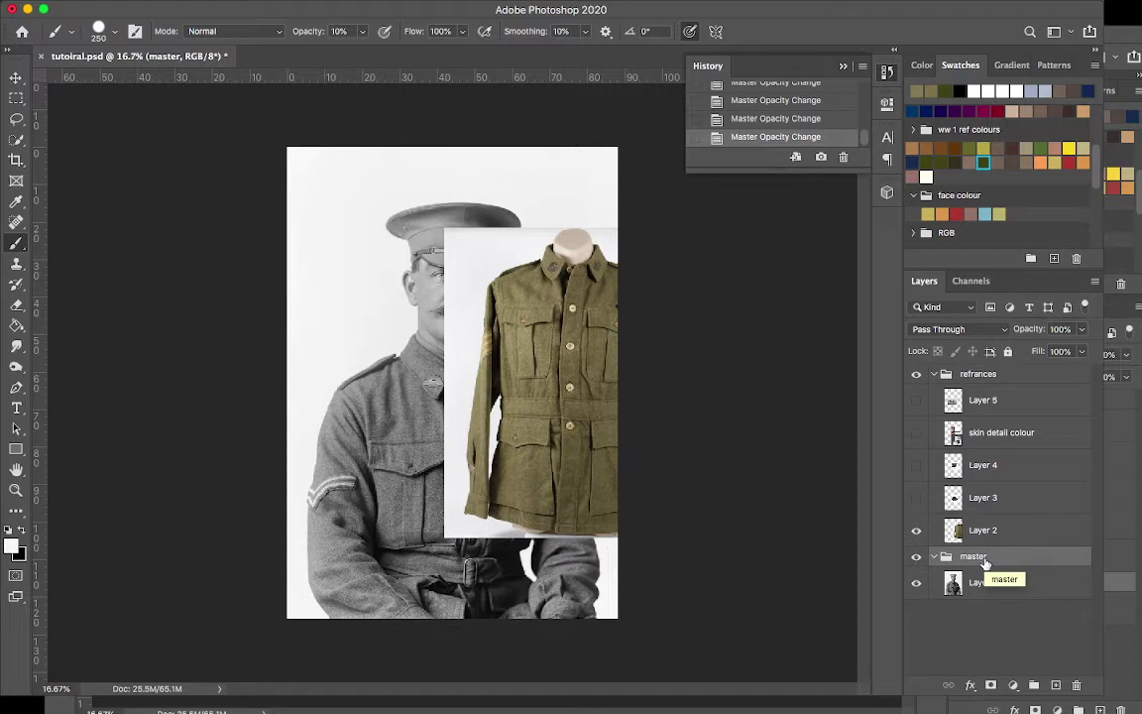
{"action": "left_click", "coordinate": [934, 375]}
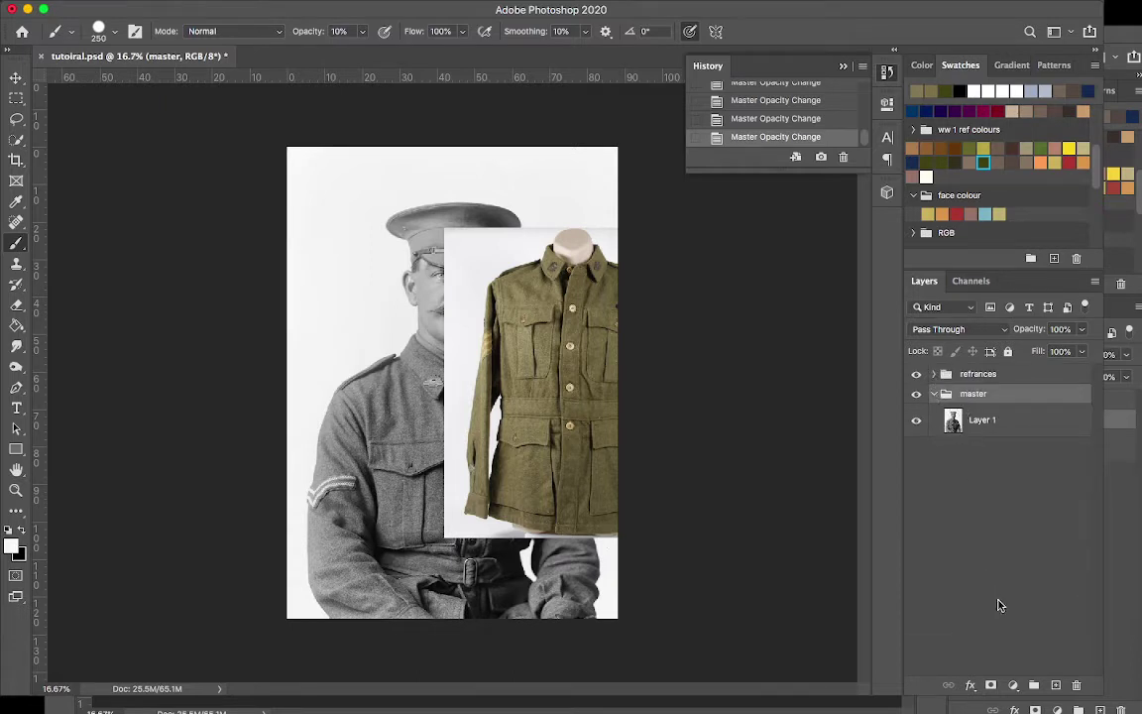
Step: Add a Solid Color fill layer above Layer 1, sampling the khaki 746a45 from the reference tunic
{"action": "left_click", "coordinate": [1015, 690]}
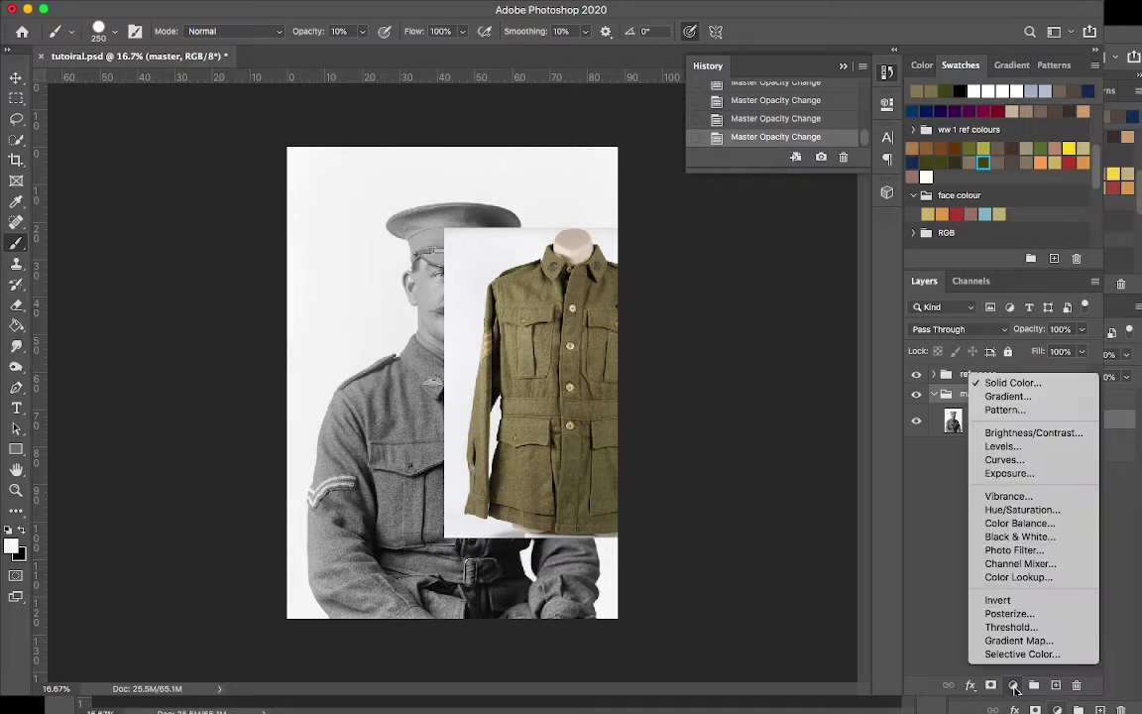
{"action": "left_click", "coordinate": [1003, 384]}
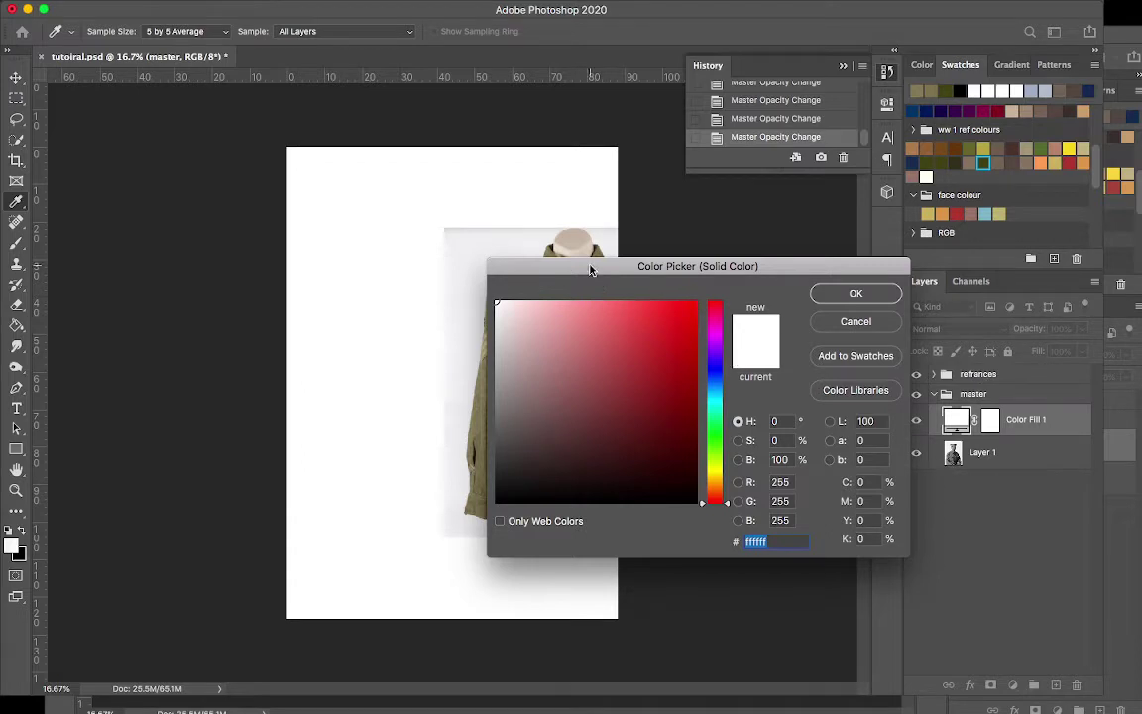
{"action": "left_click_drag", "start_coordinate": [589, 268], "coordinate": [750, 189]}
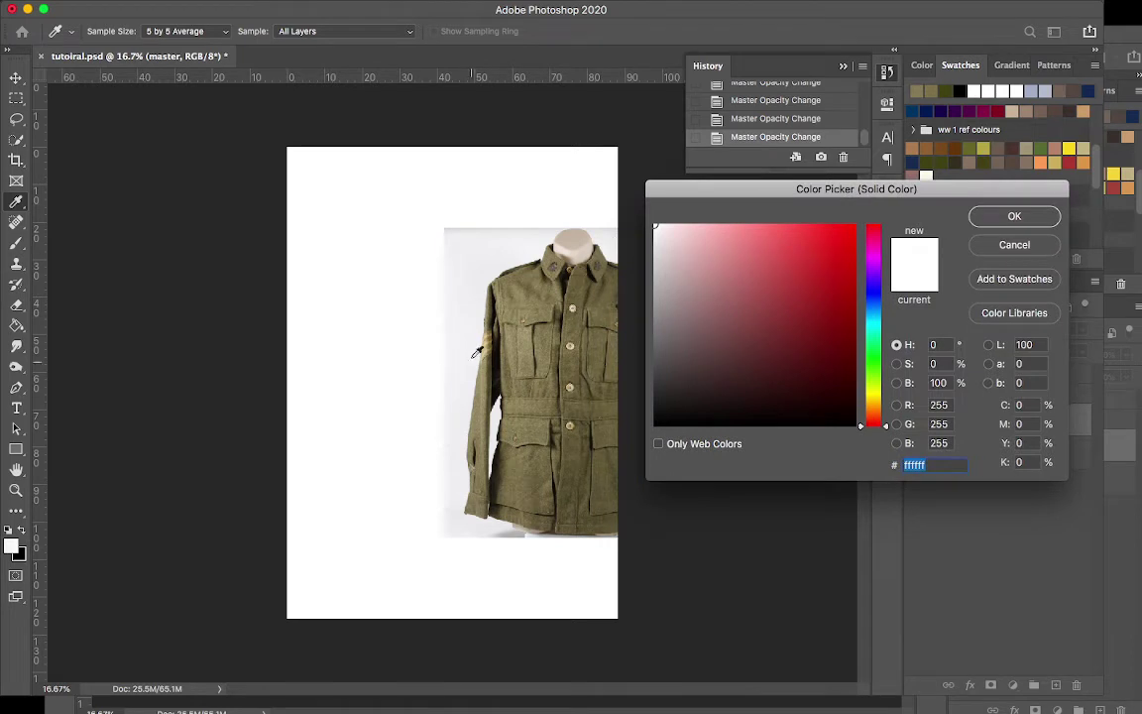
{"action": "left_click", "coordinate": [532, 295]}
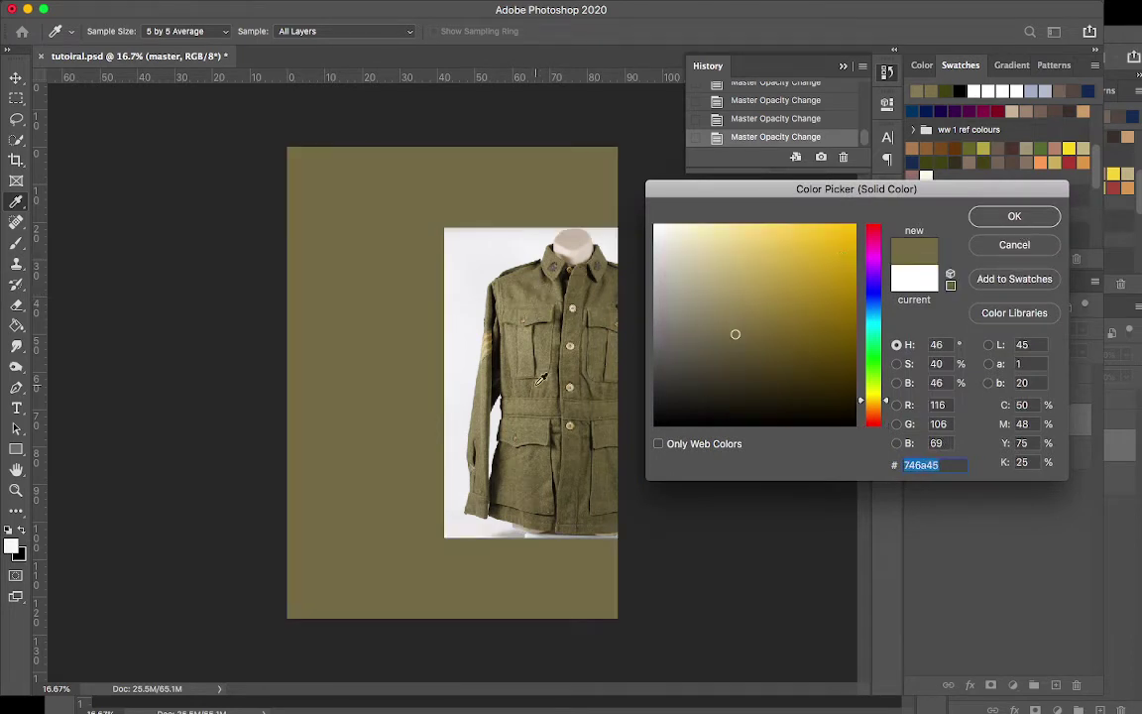
{"action": "left_click", "coordinate": [1019, 221]}
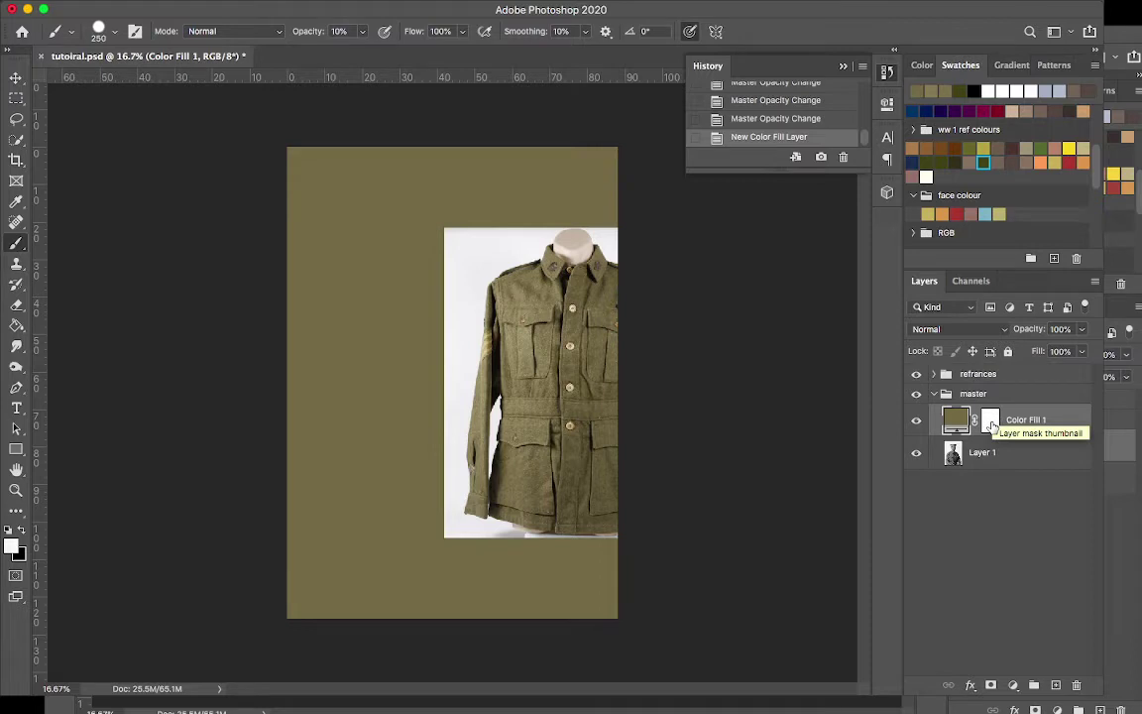
Step: Invert the color fill layer's mask to black and hide the refrances group
{"action": "left_click", "coordinate": [993, 427]}
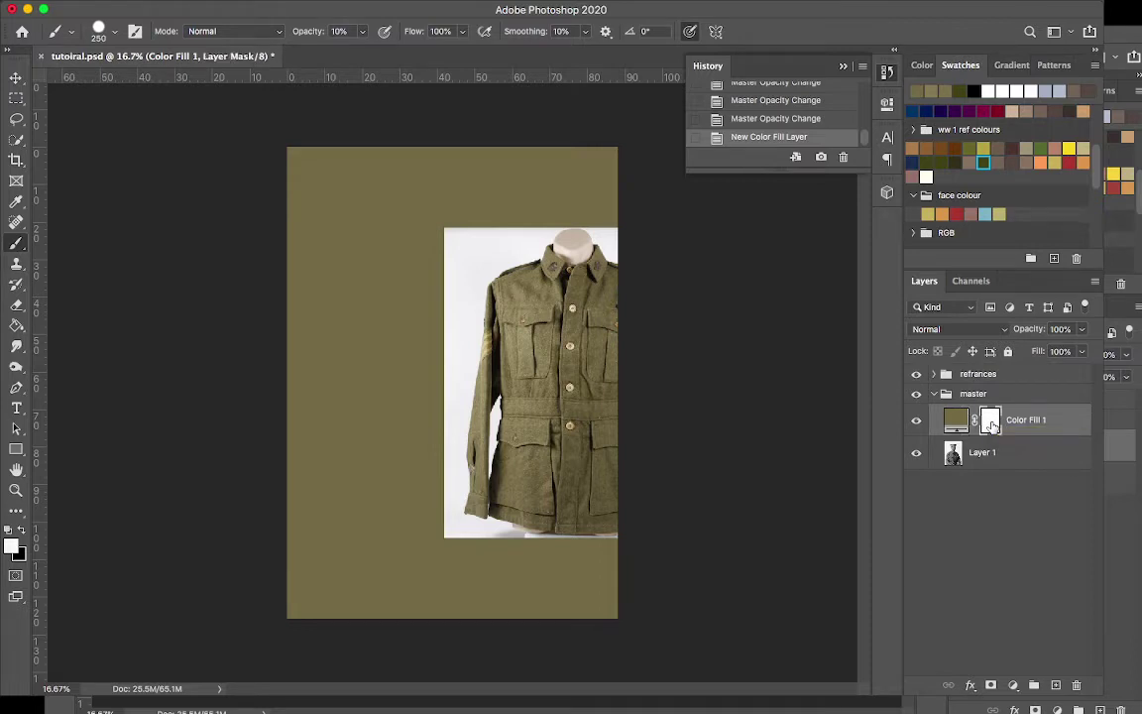
{"action": "left_click_drag", "start_coordinate": [993, 427], "coordinate": [995, 430]}
{"action": "key", "text": "super+i"}
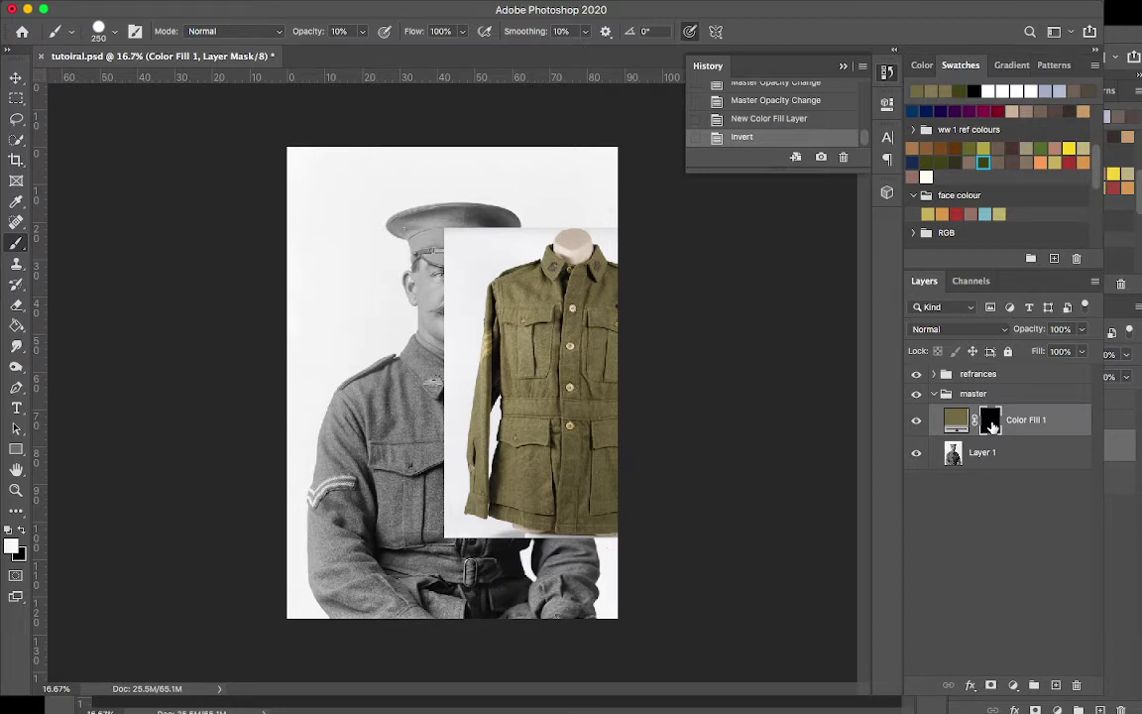
{"action": "left_click", "coordinate": [916, 375]}
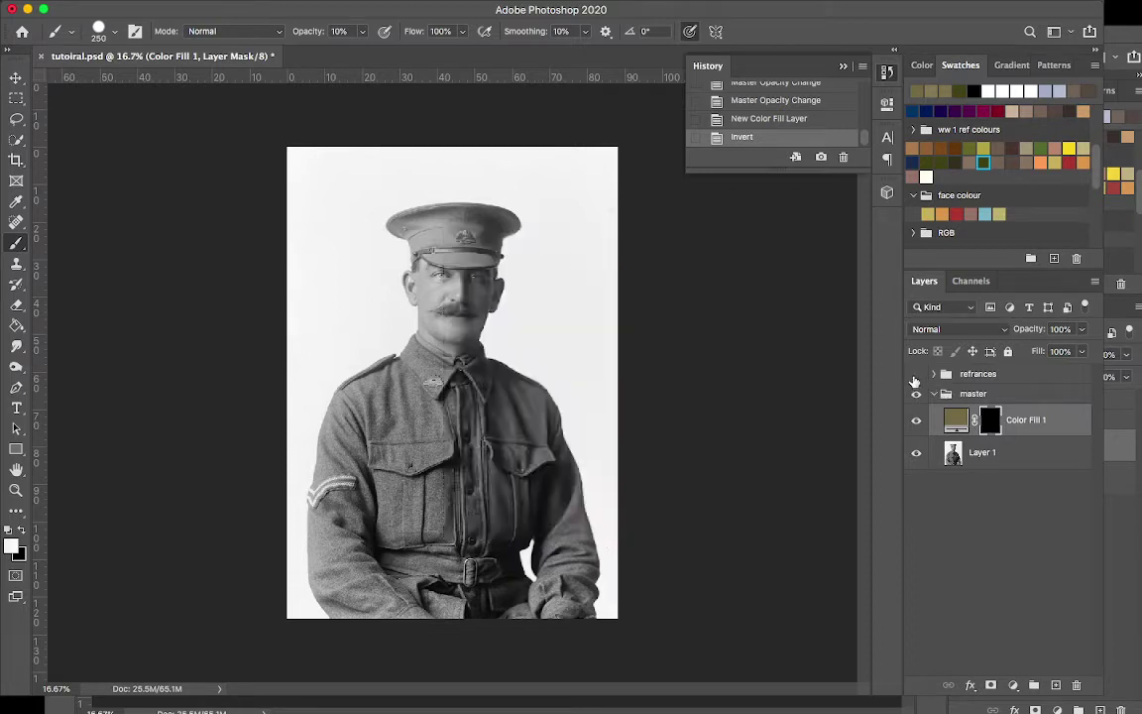
Step: Set the color fill layer's blend mode to Color and its opacity to 50%
{"action": "left_click", "coordinate": [967, 337]}
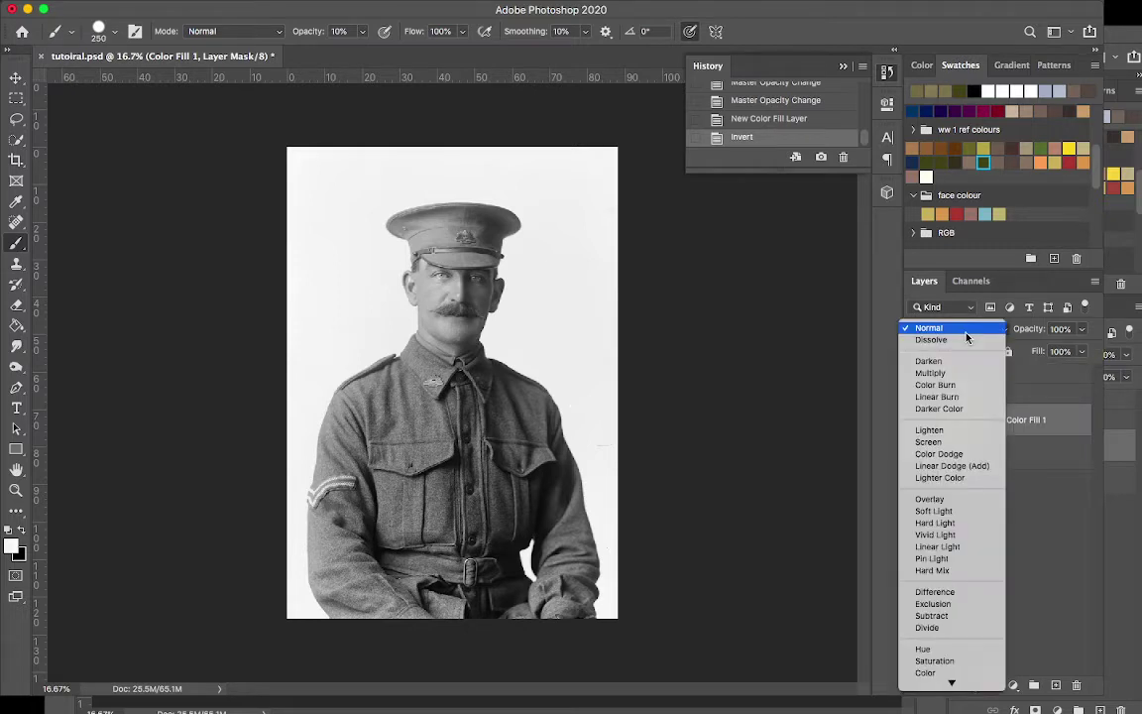
{"action": "left_click", "coordinate": [950, 672]}
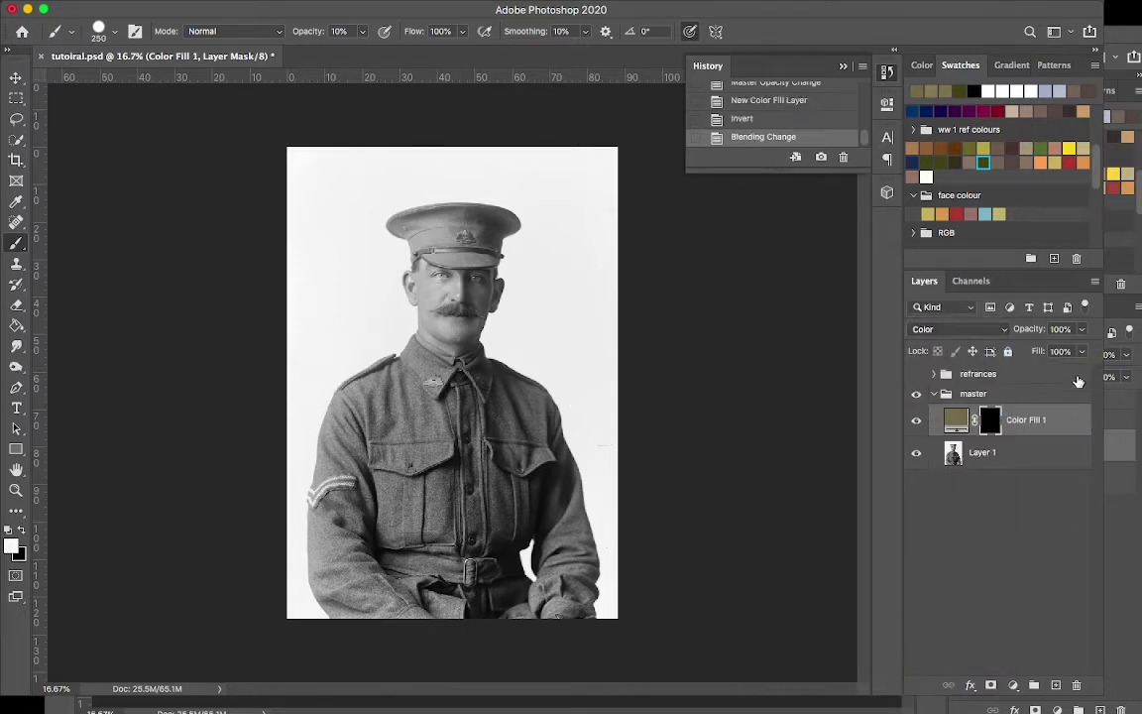
{"action": "left_click", "coordinate": [1057, 329]}
{"action": "type", "text": "50"}
{"action": "key", "text": "Return"}
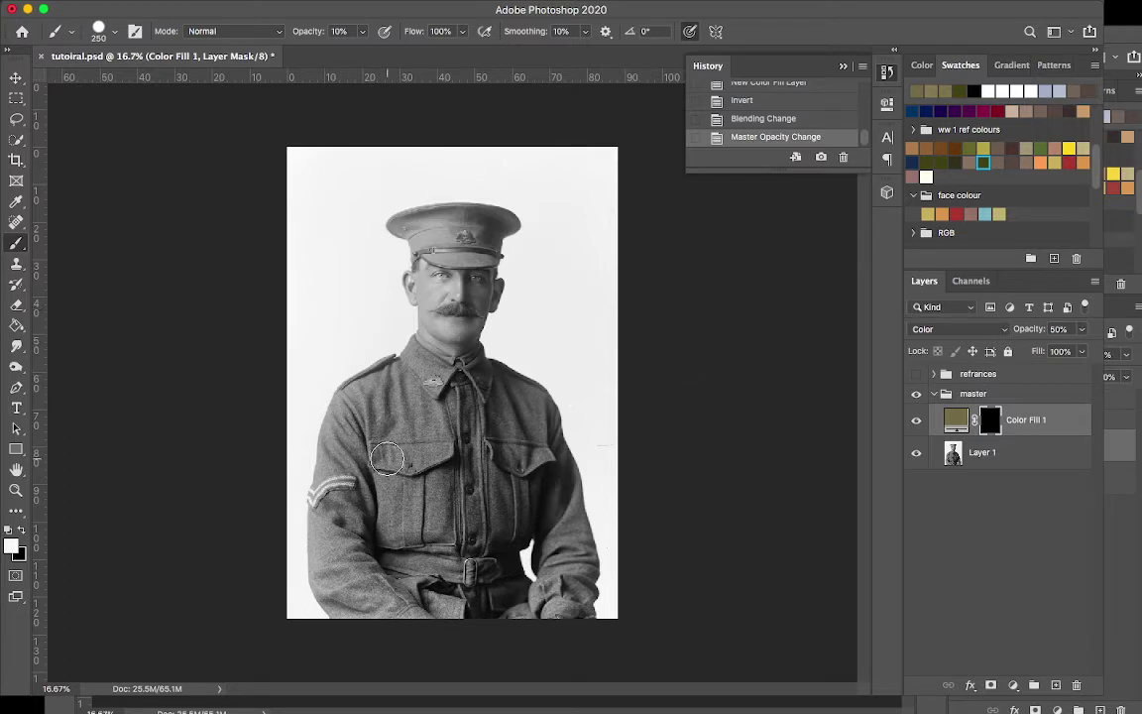
Step: Paint white lightly on the fill's mask over the tunic's chest and pocket, using a 250 px brush at 10% opacity
{"action": "scroll", "coordinate": [386, 458], "scroll_direction": "up", "scroll_amount": 5}
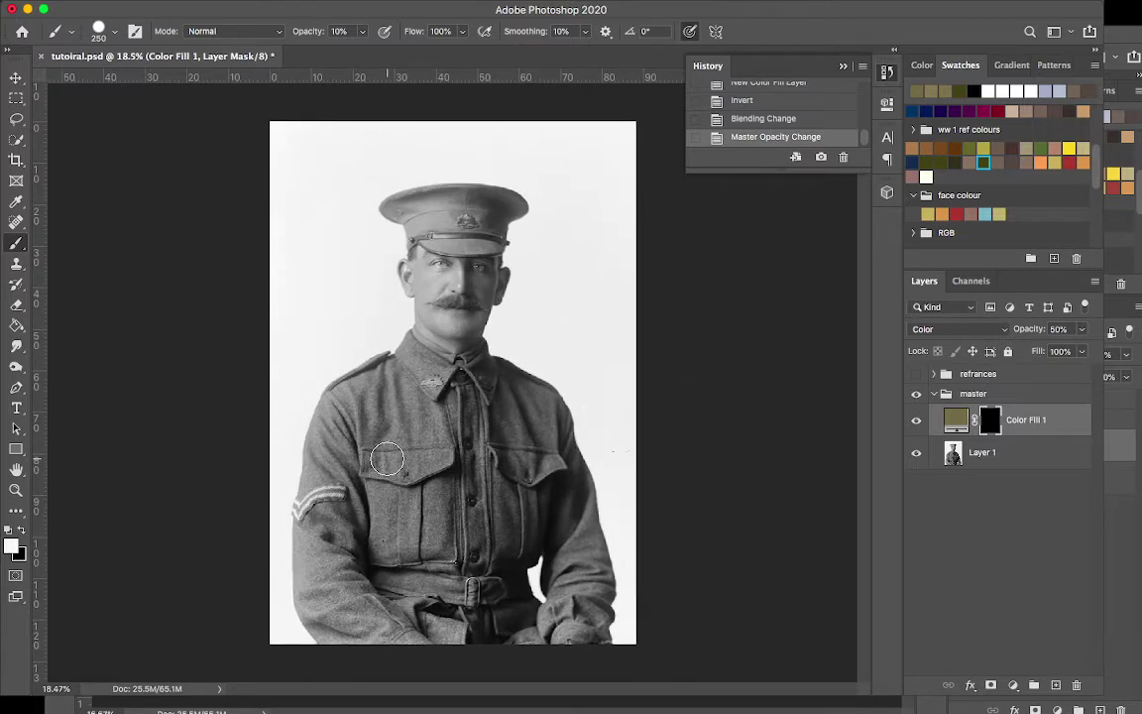
{"action": "scroll", "coordinate": [387, 458], "scroll_direction": "up", "scroll_amount": 4}
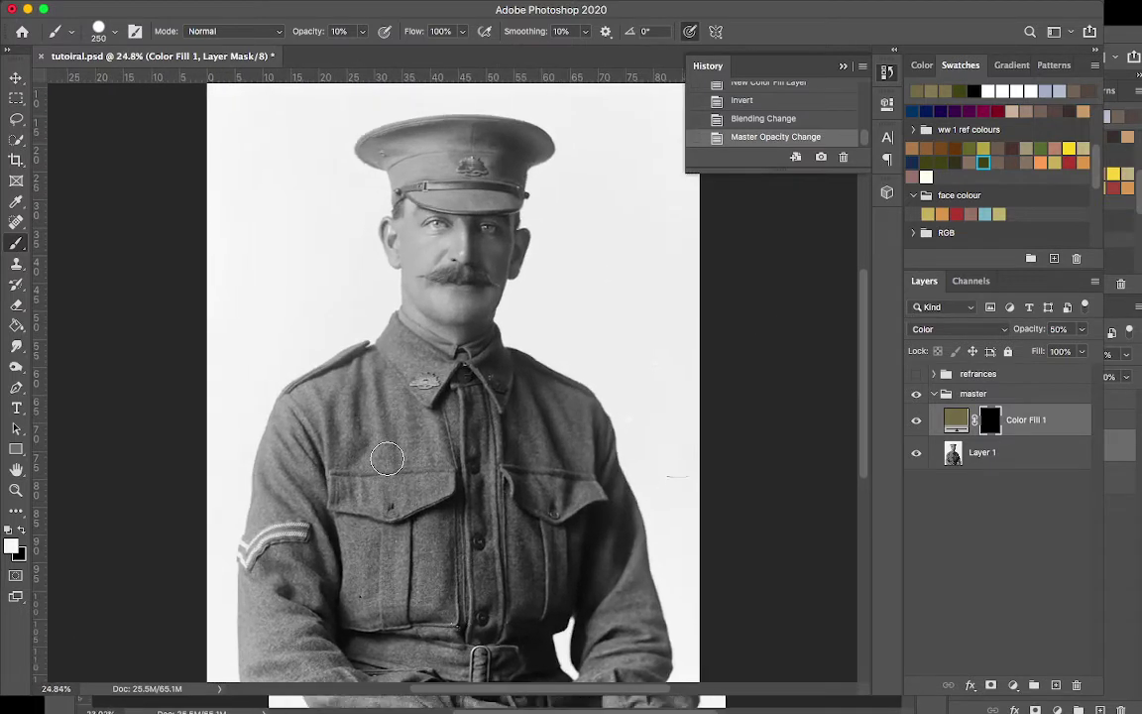
{"action": "scroll", "coordinate": [387, 458], "scroll_direction": "up", "scroll_amount": 1}
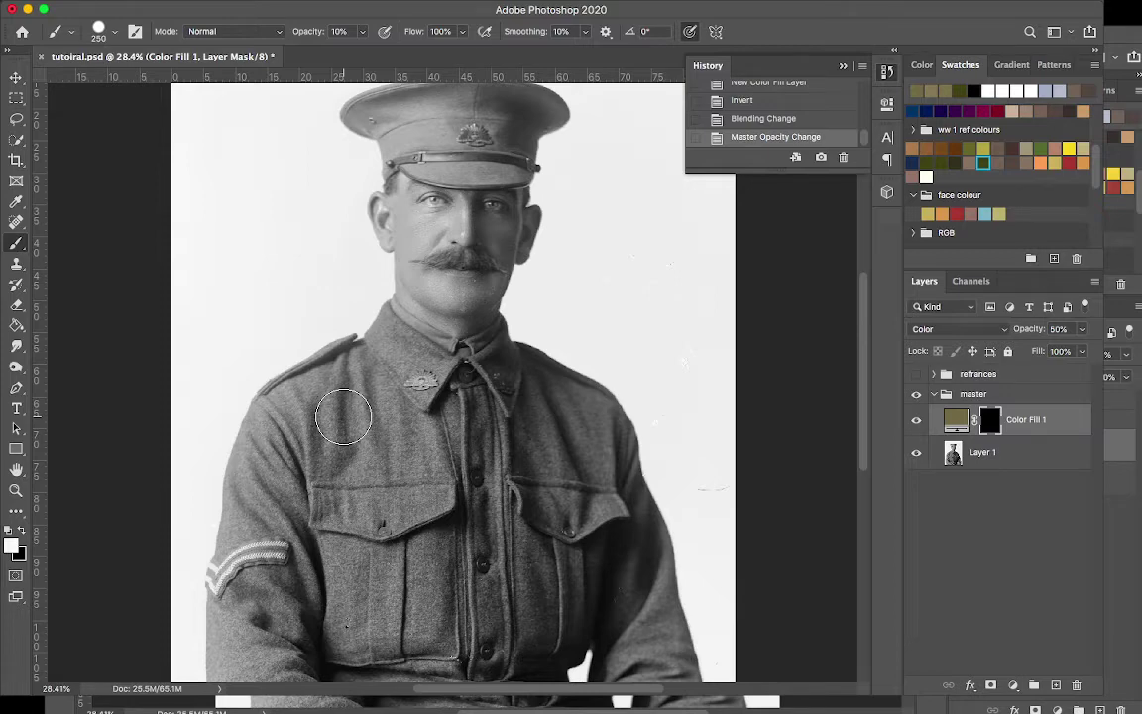
{"action": "key", "text": "bracketleft"}
{"action": "key", "text": "bracketleft"}
{"action": "key", "text": "bracketleft"}
{"action": "key", "text": "bracketleft"}
{"action": "key", "text": "bracketleft"}
{"action": "key", "text": "bracketleft"}
{"action": "key", "text": "bracketleft"}
{"action": "key", "text": "bracketleft"}
{"action": "key", "text": "bracketright"}
{"action": "key", "text": "bracketright"}
{"action": "key", "text": "bracketright"}
{"action": "key", "text": "bracketright"}
{"action": "key", "text": "bracketright"}
{"action": "key", "text": "bracketright"}
{"action": "key", "text": "bracketright"}
{"action": "left_click", "coordinate": [343, 417]}
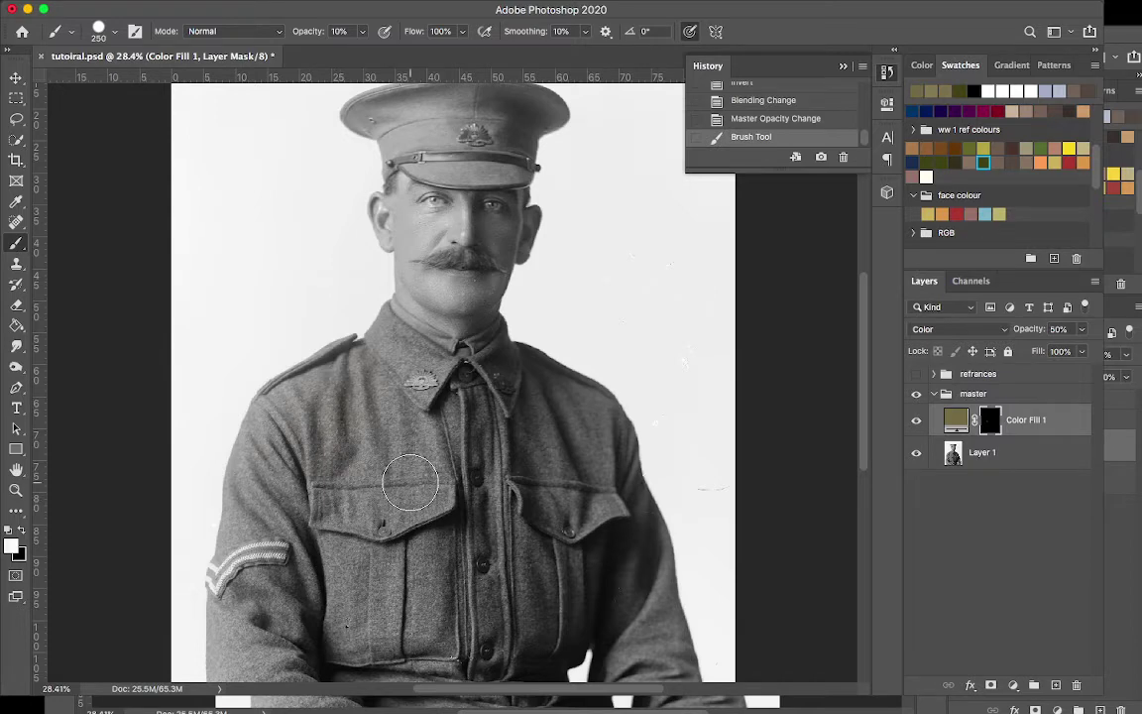
{"action": "left_click_drag", "start_coordinate": [409, 482], "coordinate": [395, 473]}
{"action": "scroll", "coordinate": [391, 474], "scroll_direction": "down", "scroll_amount": 2}
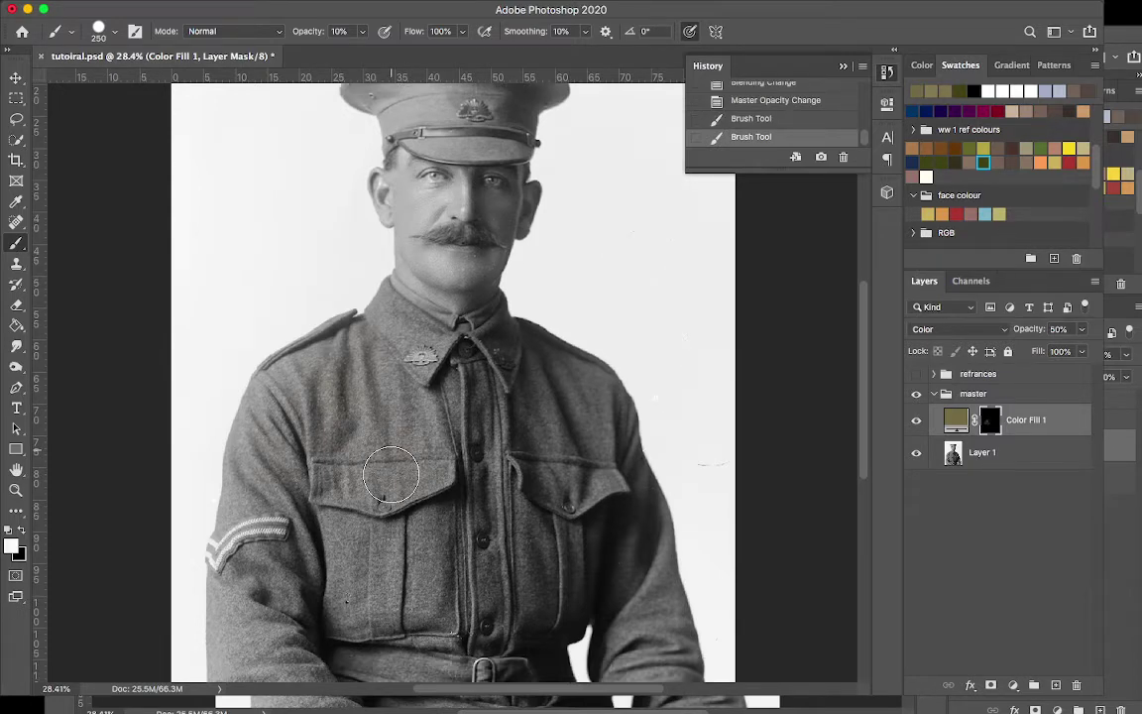
{"action": "scroll", "coordinate": [390, 474], "scroll_direction": "down", "scroll_amount": 6}
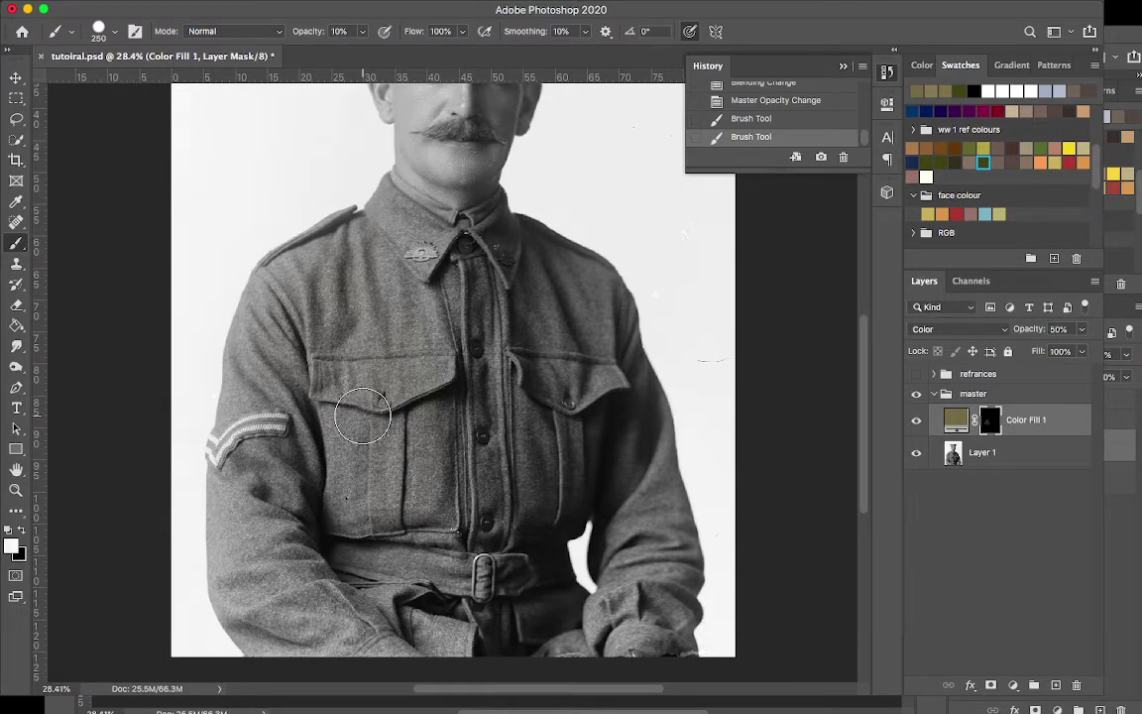
{"action": "left_click", "coordinate": [362, 417]}
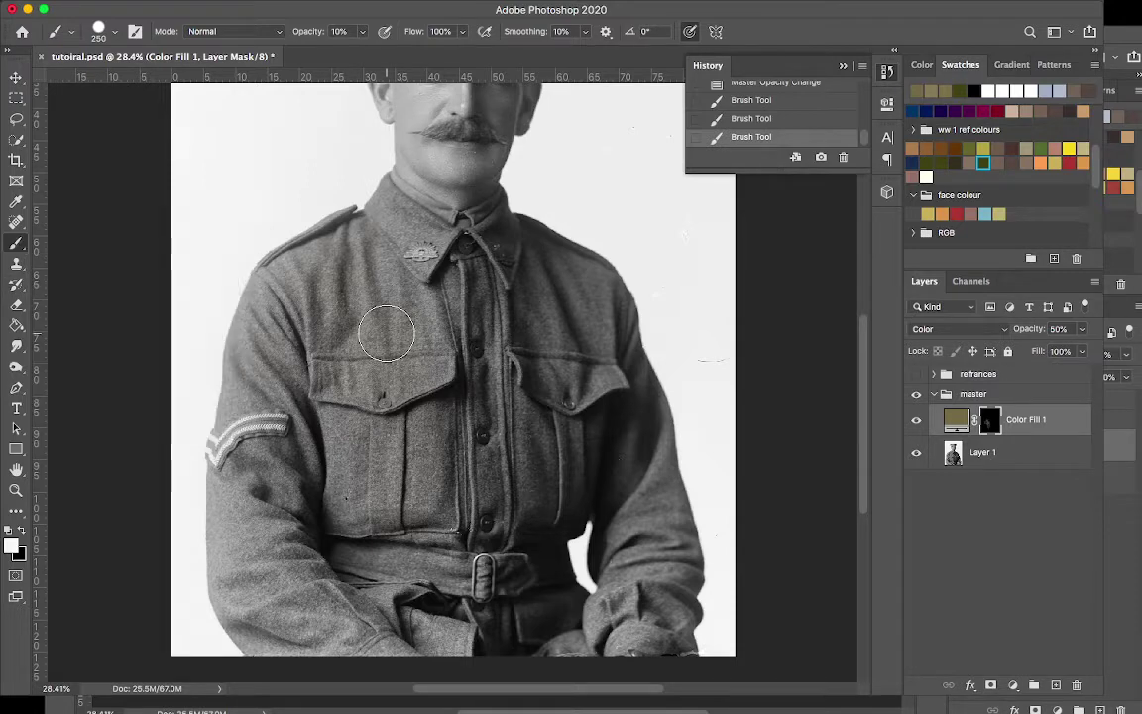
{"action": "mouse_move", "coordinate": [387, 333]}
{"action": "left_mouse_down"}
{"action": "mouse_move", "coordinate": [397, 396]}
{"action": "mouse_move", "coordinate": [376, 387]}
{"action": "mouse_move", "coordinate": [410, 352]}
{"action": "mouse_move", "coordinate": [418, 502]}
{"action": "mouse_move", "coordinate": [416, 352]}
{"action": "left_mouse_up"}
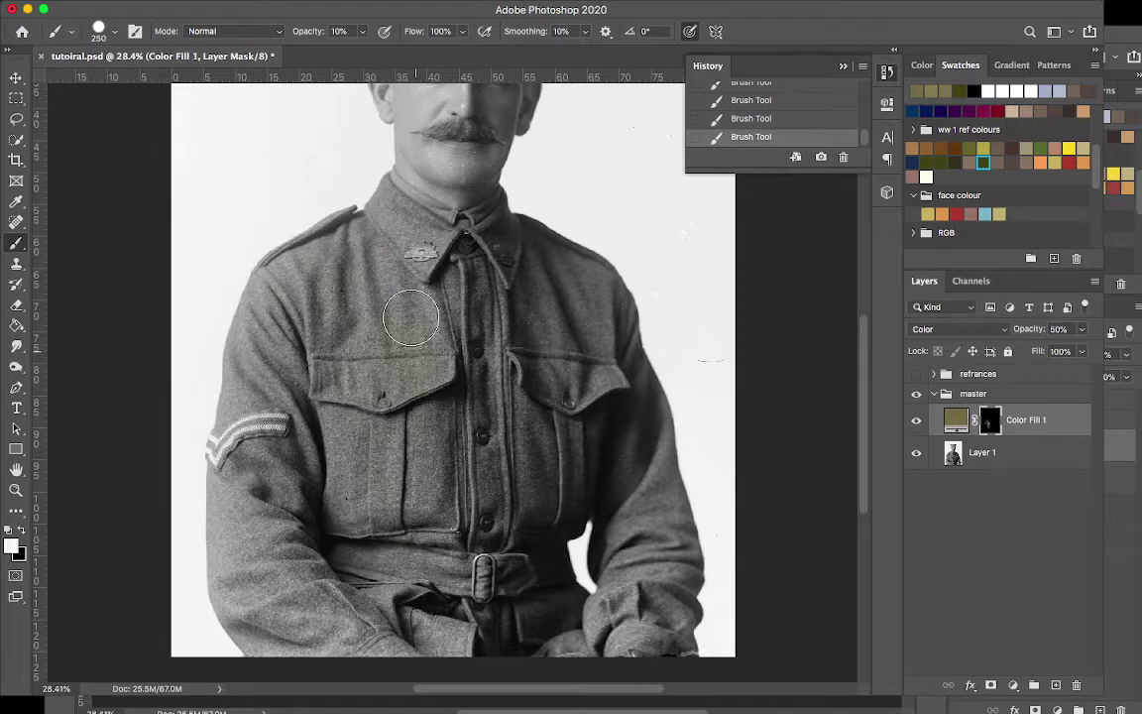
Step: Set the brush opacity to 100% and paint the khaki over the whole tunic, including sleeves, belt, collar and shoulders
{"action": "left_click", "coordinate": [364, 33]}
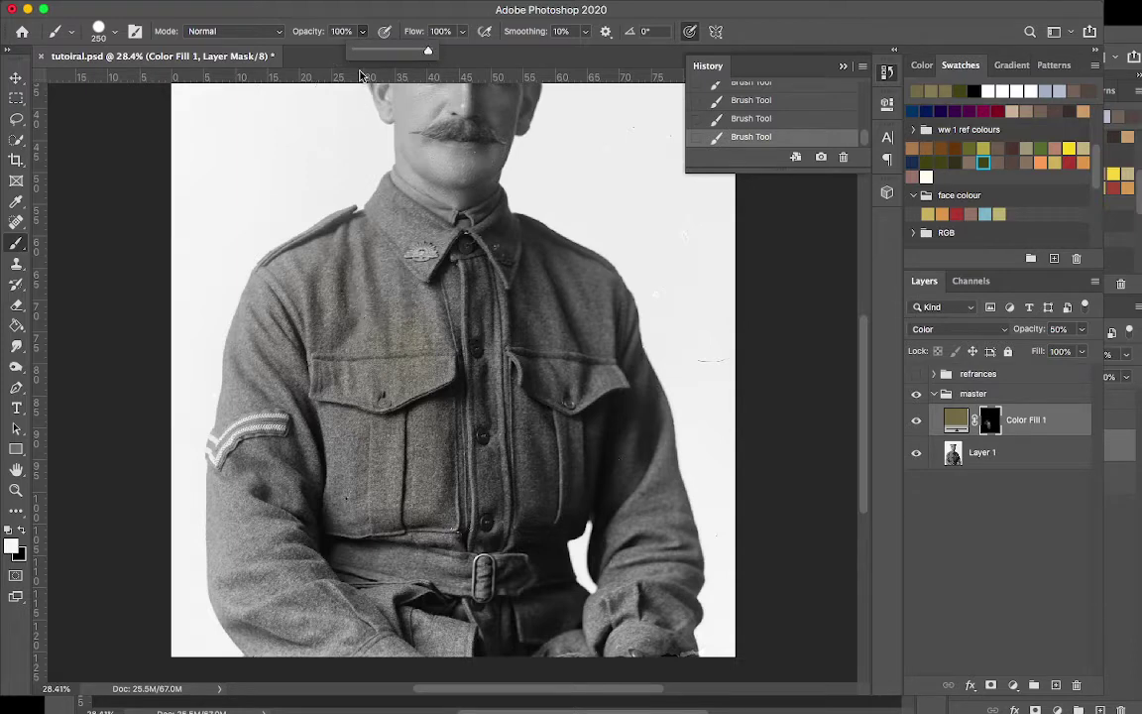
{"action": "mouse_move", "coordinate": [357, 290]}
{"action": "left_mouse_down"}
{"action": "mouse_move", "coordinate": [346, 259]}
{"action": "mouse_move", "coordinate": [243, 337]}
{"action": "mouse_move", "coordinate": [234, 379]}
{"action": "mouse_move", "coordinate": [248, 425]}
{"action": "mouse_move", "coordinate": [216, 525]}
{"action": "mouse_move", "coordinate": [248, 602]}
{"action": "mouse_move", "coordinate": [207, 536]}
{"action": "mouse_move", "coordinate": [260, 590]}
{"action": "mouse_move", "coordinate": [319, 588]}
{"action": "mouse_move", "coordinate": [266, 487]}
{"action": "left_mouse_up"}
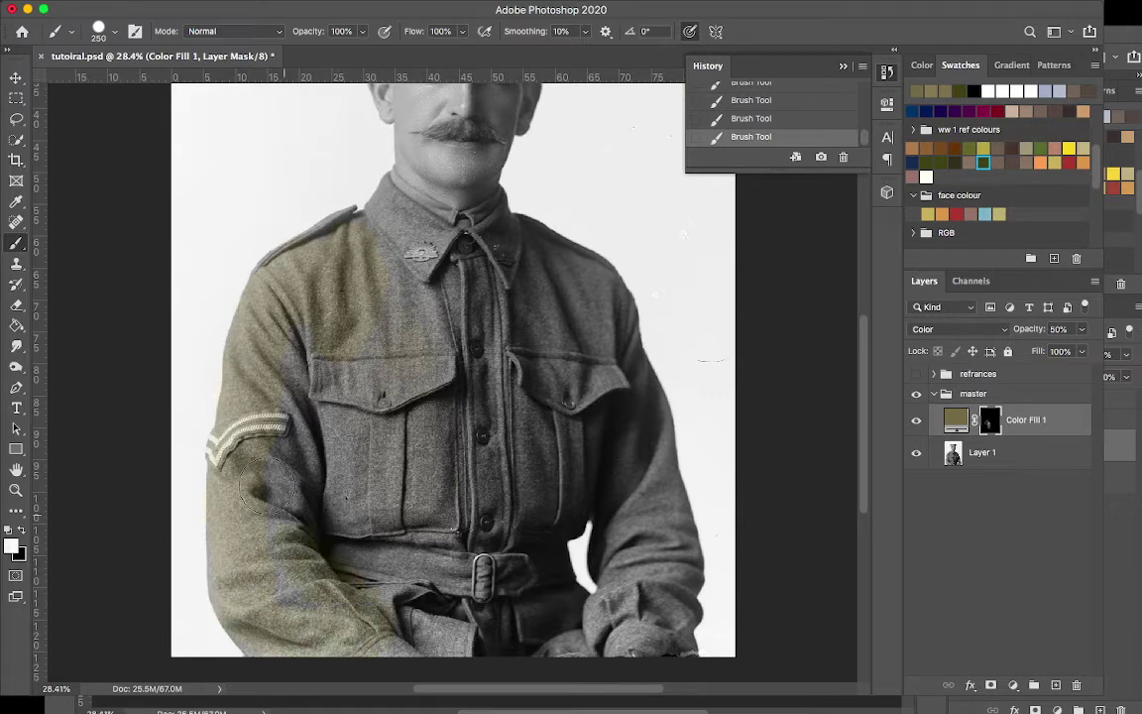
{"action": "mouse_move", "coordinate": [298, 578]}
{"action": "left_mouse_down"}
{"action": "mouse_move", "coordinate": [282, 466]}
{"action": "mouse_move", "coordinate": [287, 357]}
{"action": "mouse_move", "coordinate": [307, 316]}
{"action": "mouse_move", "coordinate": [327, 198]}
{"action": "mouse_move", "coordinate": [342, 183]}
{"action": "mouse_move", "coordinate": [379, 206]}
{"action": "mouse_move", "coordinate": [397, 243]}
{"action": "mouse_move", "coordinate": [466, 283]}
{"action": "mouse_move", "coordinate": [466, 233]}
{"action": "mouse_move", "coordinate": [481, 218]}
{"action": "mouse_move", "coordinate": [597, 287]}
{"action": "mouse_move", "coordinate": [560, 312]}
{"action": "mouse_move", "coordinate": [575, 382]}
{"action": "mouse_move", "coordinate": [605, 427]}
{"action": "left_mouse_up"}
{"action": "mouse_move", "coordinate": [518, 298]}
{"action": "left_mouse_down"}
{"action": "mouse_move", "coordinate": [480, 329]}
{"action": "mouse_move", "coordinate": [534, 316]}
{"action": "mouse_move", "coordinate": [411, 369]}
{"action": "mouse_move", "coordinate": [357, 369]}
{"action": "mouse_move", "coordinate": [322, 387]}
{"action": "mouse_move", "coordinate": [354, 364]}
{"action": "mouse_move", "coordinate": [301, 441]}
{"action": "mouse_move", "coordinate": [344, 444]}
{"action": "mouse_move", "coordinate": [375, 415]}
{"action": "mouse_move", "coordinate": [436, 421]}
{"action": "mouse_move", "coordinate": [379, 517]}
{"action": "mouse_move", "coordinate": [400, 540]}
{"action": "mouse_move", "coordinate": [341, 517]}
{"action": "mouse_move", "coordinate": [510, 444]}
{"action": "mouse_move", "coordinate": [522, 365]}
{"action": "mouse_move", "coordinate": [546, 402]}
{"action": "mouse_move", "coordinate": [446, 359]}
{"action": "mouse_move", "coordinate": [438, 428]}
{"action": "mouse_move", "coordinate": [556, 370]}
{"action": "mouse_move", "coordinate": [562, 337]}
{"action": "mouse_move", "coordinate": [564, 434]}
{"action": "mouse_move", "coordinate": [595, 504]}
{"action": "mouse_move", "coordinate": [614, 460]}
{"action": "mouse_move", "coordinate": [626, 483]}
{"action": "mouse_move", "coordinate": [601, 416]}
{"action": "mouse_move", "coordinate": [511, 507]}
{"action": "mouse_move", "coordinate": [535, 547]}
{"action": "mouse_move", "coordinate": [549, 528]}
{"action": "mouse_move", "coordinate": [535, 577]}
{"action": "mouse_move", "coordinate": [509, 541]}
{"action": "mouse_move", "coordinate": [359, 562]}
{"action": "mouse_move", "coordinate": [402, 569]}
{"action": "mouse_move", "coordinate": [461, 615]}
{"action": "mouse_move", "coordinate": [464, 632]}
{"action": "mouse_move", "coordinate": [404, 529]}
{"action": "mouse_move", "coordinate": [474, 502]}
{"action": "mouse_move", "coordinate": [460, 445]}
{"action": "mouse_move", "coordinate": [531, 503]}
{"action": "mouse_move", "coordinate": [567, 488]}
{"action": "mouse_move", "coordinate": [471, 517]}
{"action": "mouse_move", "coordinate": [652, 520]}
{"action": "left_mouse_up"}
{"action": "scroll", "coordinate": [397, 565], "scroll_direction": "down", "scroll_amount": 4}
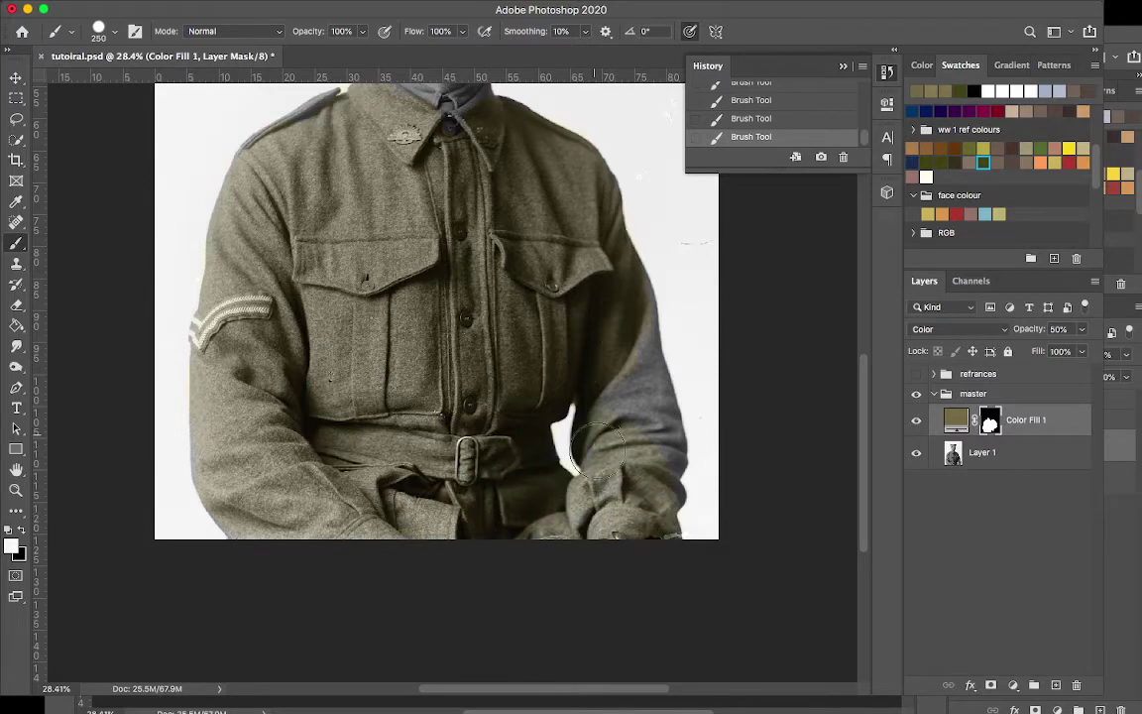
{"action": "mouse_move", "coordinate": [616, 375]}
{"action": "left_mouse_down"}
{"action": "mouse_move", "coordinate": [555, 325]}
{"action": "mouse_move", "coordinate": [565, 272]}
{"action": "mouse_move", "coordinate": [667, 468]}
{"action": "mouse_move", "coordinate": [600, 427]}
{"action": "mouse_move", "coordinate": [590, 446]}
{"action": "mouse_move", "coordinate": [657, 493]}
{"action": "left_mouse_up"}
{"action": "scroll", "coordinate": [657, 493], "scroll_direction": "up", "scroll_amount": 5}
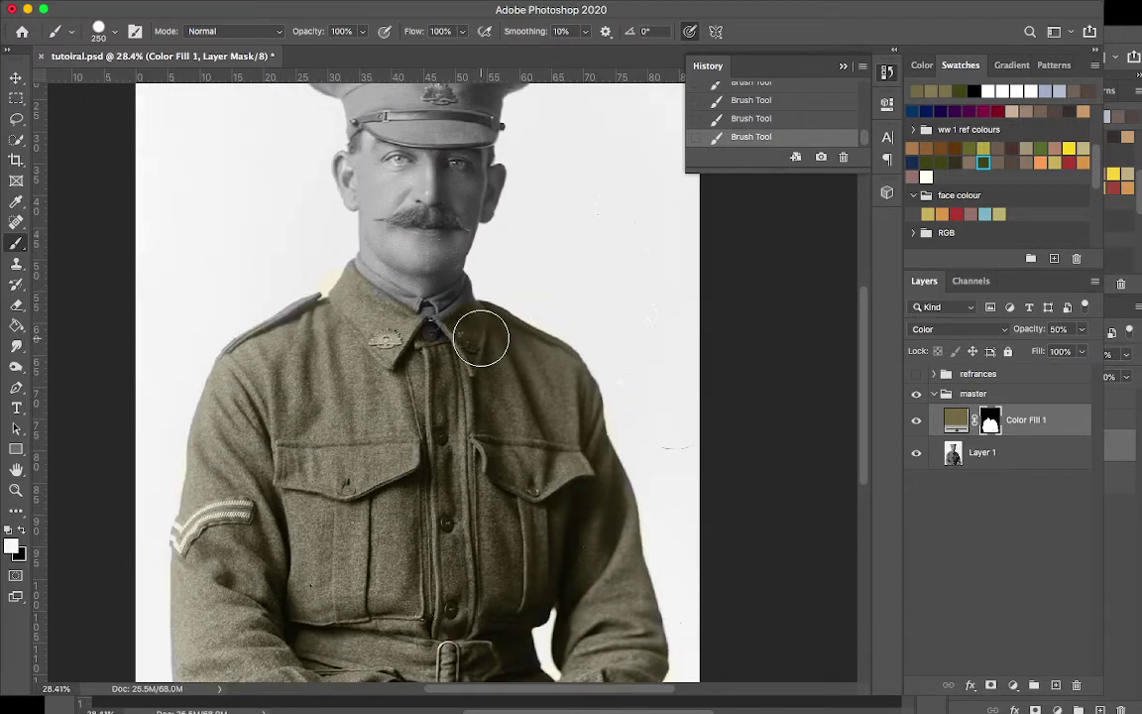
{"action": "mouse_move", "coordinate": [470, 323]}
{"action": "left_mouse_down"}
{"action": "mouse_move", "coordinate": [436, 348]}
{"action": "mouse_move", "coordinate": [361, 313]}
{"action": "mouse_move", "coordinate": [319, 334]}
{"action": "mouse_move", "coordinate": [310, 321]}
{"action": "mouse_move", "coordinate": [258, 358]}
{"action": "left_mouse_up"}
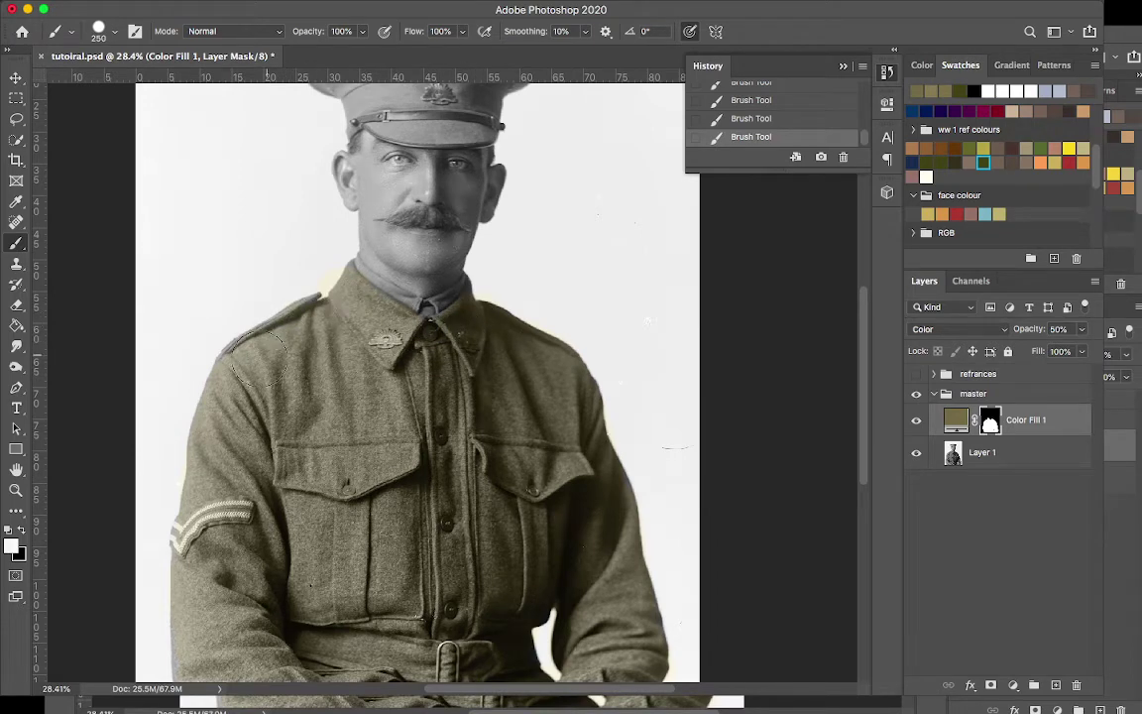
Step: Erase the khaki spill from the mask beside the collar and along the outer edge of the striped sleeve with a 70 px eraser
{"action": "left_click", "coordinate": [16, 307]}
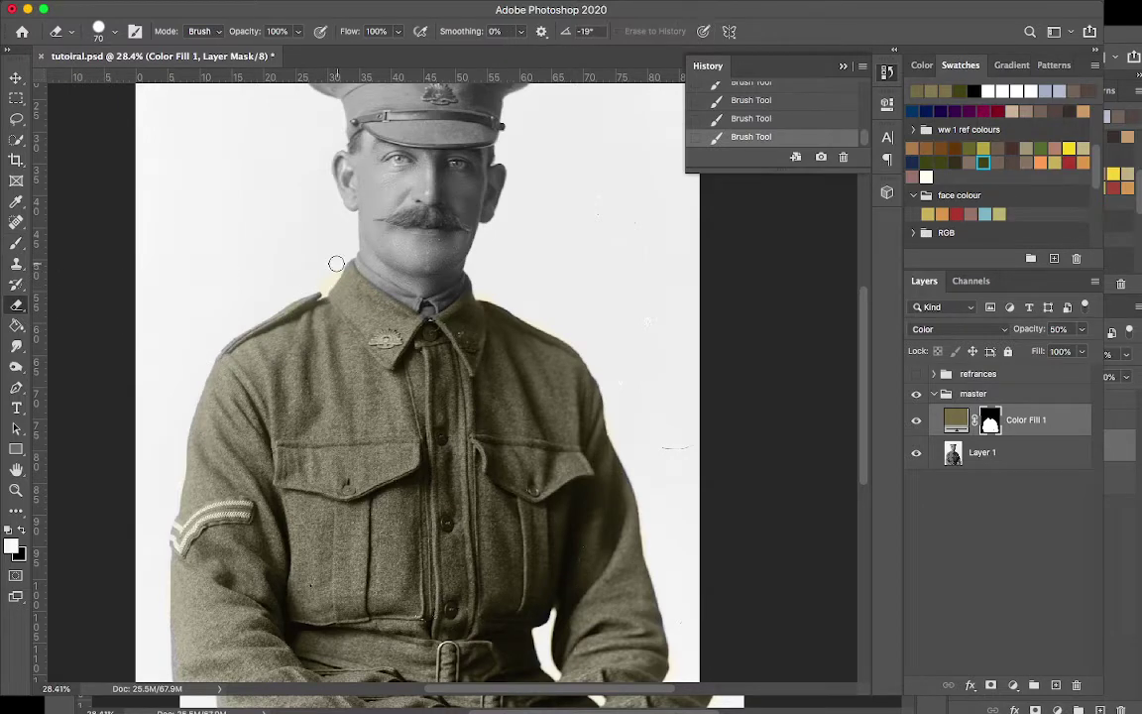
{"action": "mouse_move", "coordinate": [335, 270]}
{"action": "left_mouse_down"}
{"action": "mouse_move", "coordinate": [280, 260]}
{"action": "mouse_move", "coordinate": [283, 300]}
{"action": "mouse_move", "coordinate": [209, 353]}
{"action": "mouse_move", "coordinate": [175, 454]}
{"action": "mouse_move", "coordinate": [166, 621]}
{"action": "left_mouse_up"}
{"action": "scroll", "coordinate": [166, 621], "scroll_direction": "down", "scroll_amount": 10}
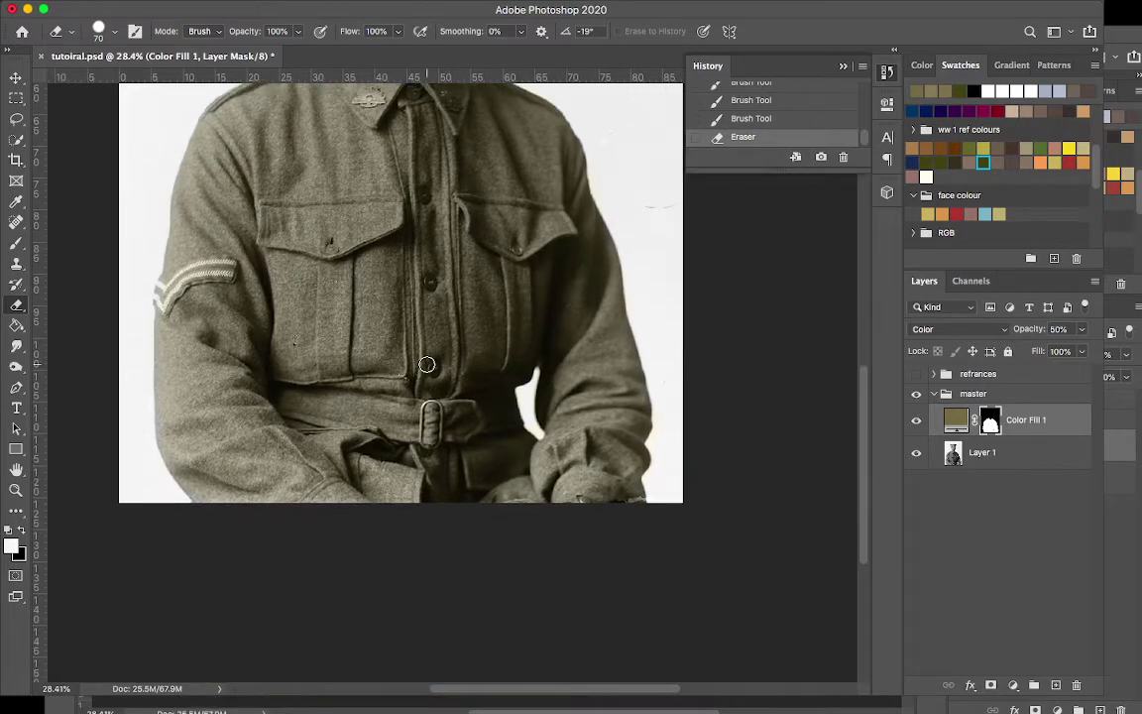
Step: Erase the khaki from the tunic's front buttons, belt buckle and collar badges, reducing the eraser to 25 px for fine areas
{"action": "left_click_drag", "start_coordinate": [387, 331], "coordinate": [390, 333]}
{"action": "left_click_drag", "start_coordinate": [428, 276], "coordinate": [424, 290]}
{"action": "scroll", "coordinate": [433, 278], "scroll_direction": "up", "scroll_amount": 4}
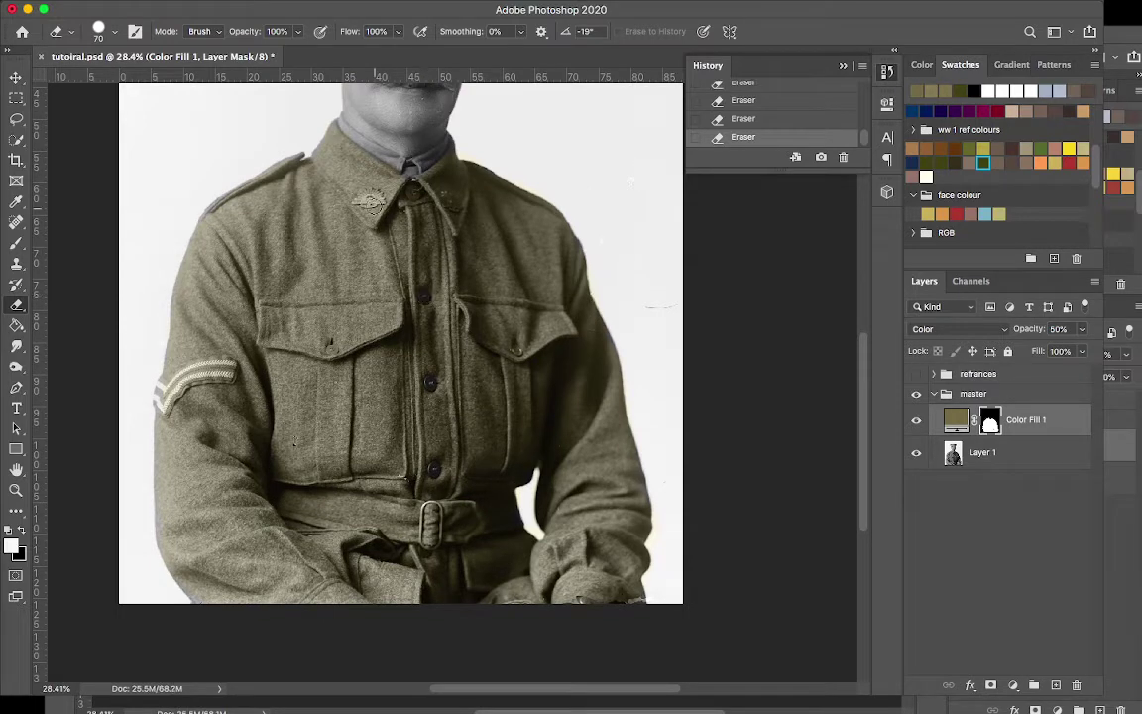
{"action": "left_click_drag", "start_coordinate": [369, 202], "coordinate": [374, 197]}
{"action": "mouse_move", "coordinate": [369, 184]}
{"action": "left_mouse_down"}
{"action": "mouse_move", "coordinate": [424, 180]}
{"action": "mouse_move", "coordinate": [406, 182]}
{"action": "mouse_move", "coordinate": [447, 198]}
{"action": "left_mouse_up"}
{"action": "scroll", "coordinate": [467, 462], "scroll_direction": "up", "scroll_amount": 1}
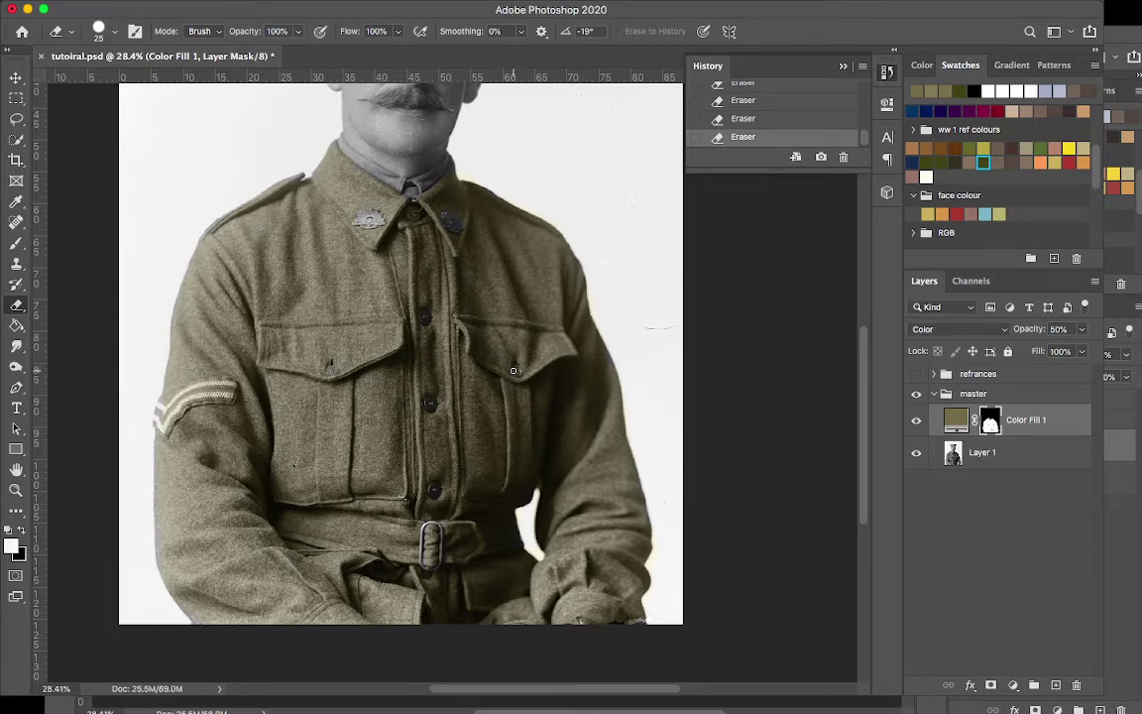
Step: Add a new empty layer above the color fill layer in the master group
{"action": "scroll", "coordinate": [514, 370], "scroll_direction": "down", "scroll_amount": 4}
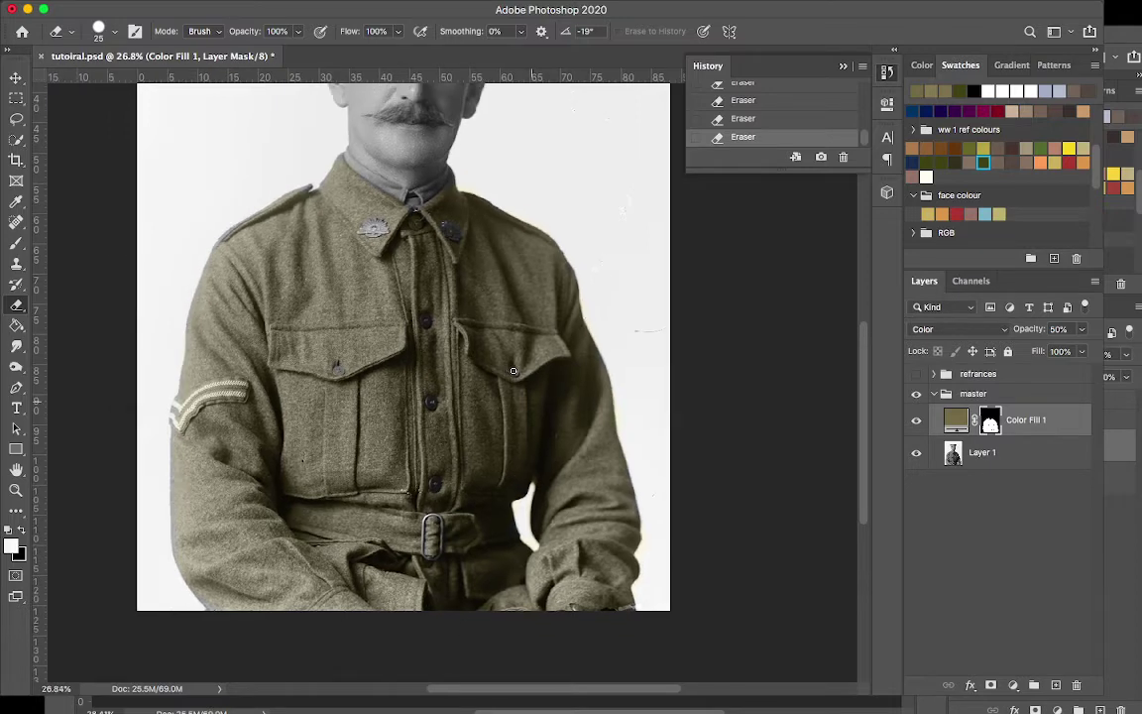
{"action": "scroll", "coordinate": [513, 371], "scroll_direction": "down", "scroll_amount": 2}
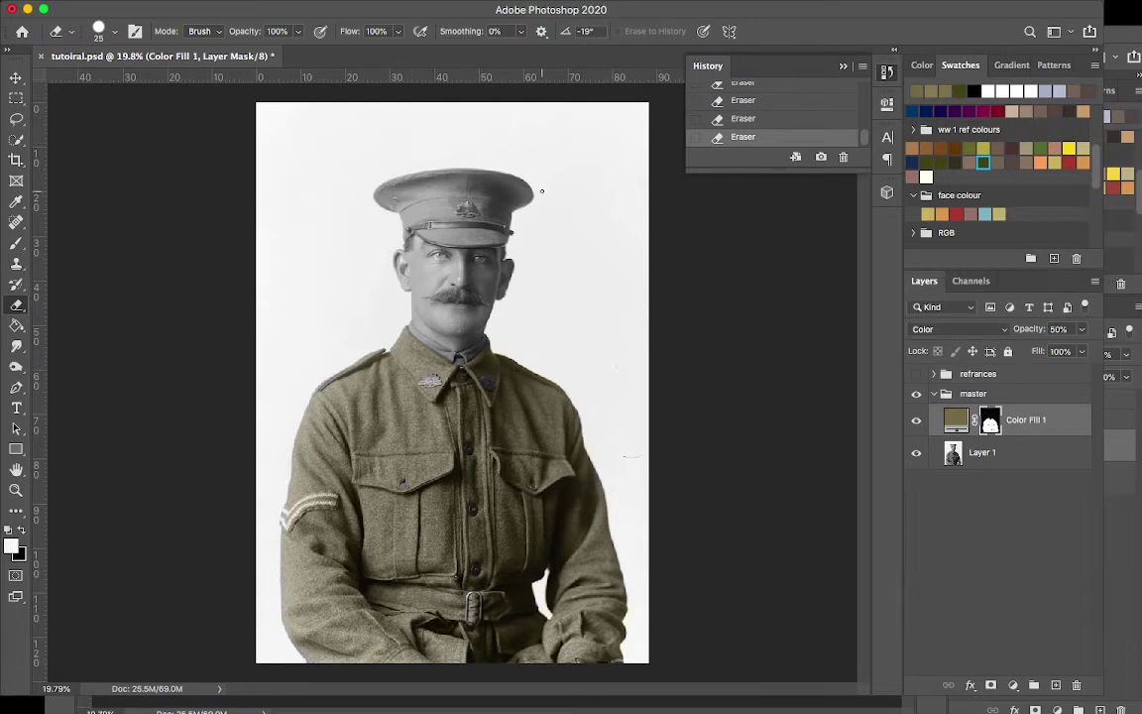
{"action": "left_click", "coordinate": [1057, 686]}
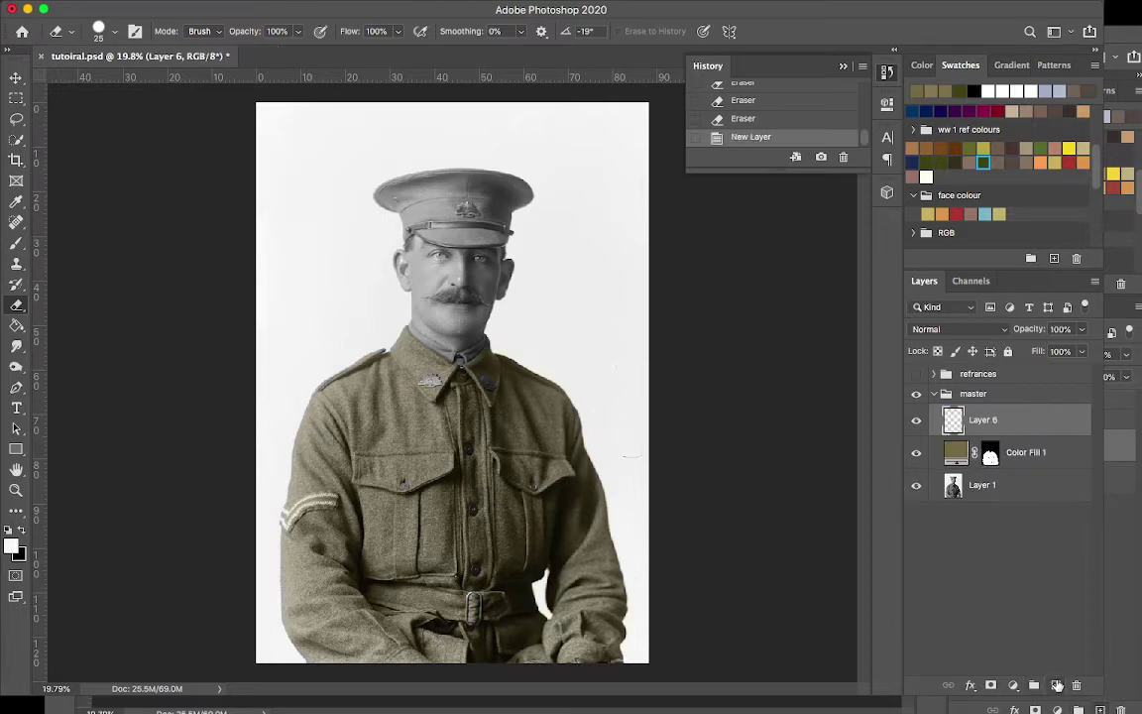
Step: Fill the new layer with black and move it beneath the portrait layer at the bottom of the master group
{"action": "left_click", "coordinate": [16, 325]}
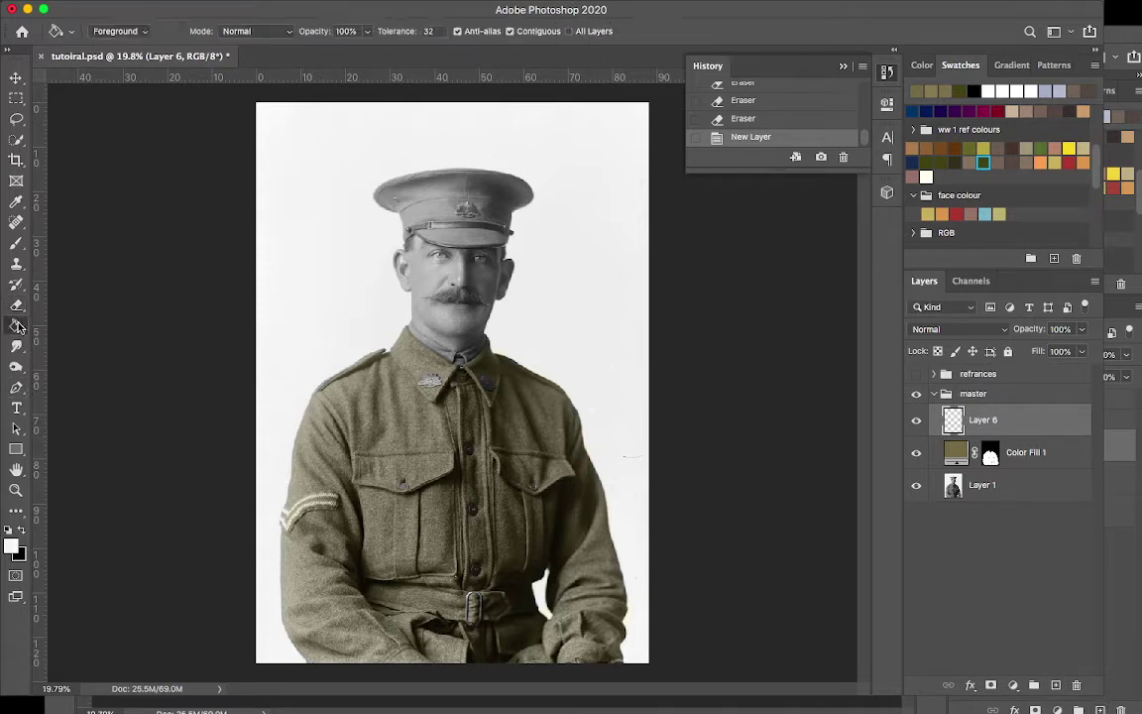
{"action": "left_click", "coordinate": [23, 533]}
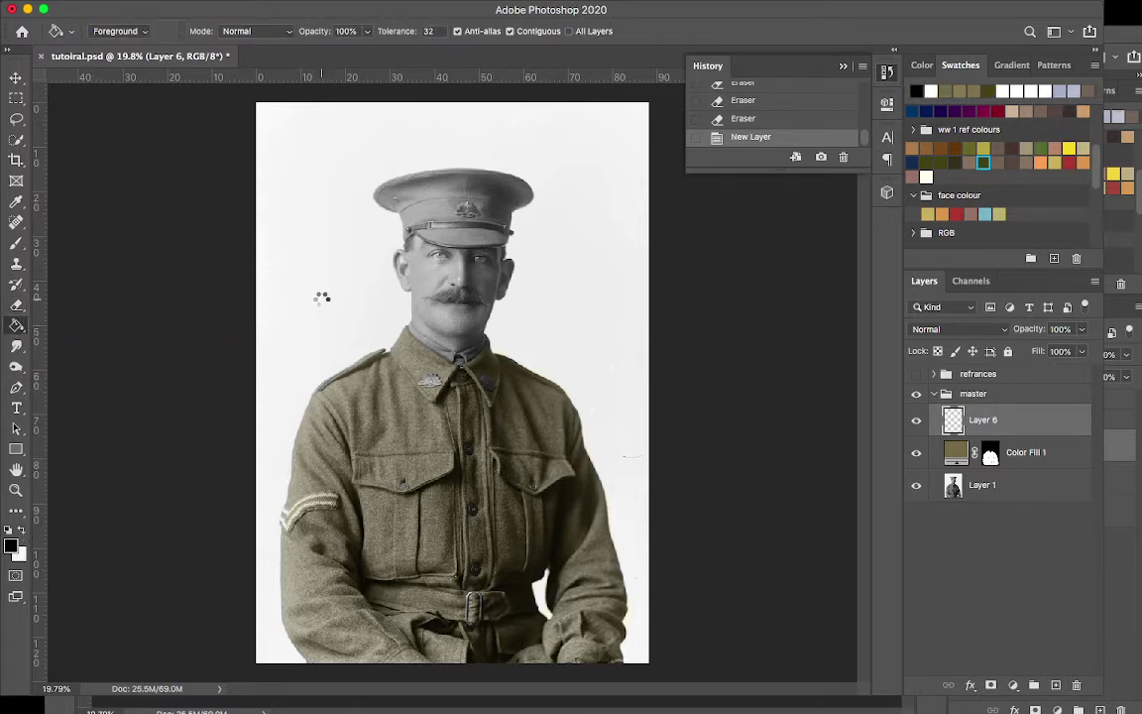
{"action": "left_click", "coordinate": [322, 301]}
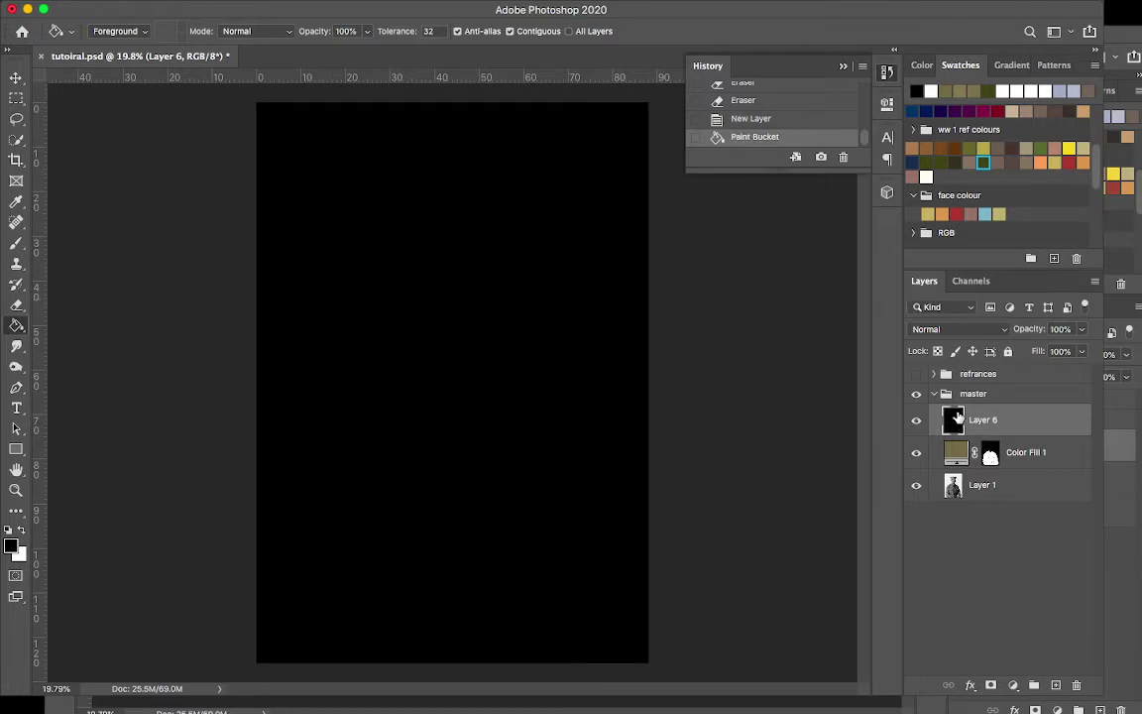
{"action": "left_click_drag", "start_coordinate": [1007, 419], "coordinate": [1007, 497]}
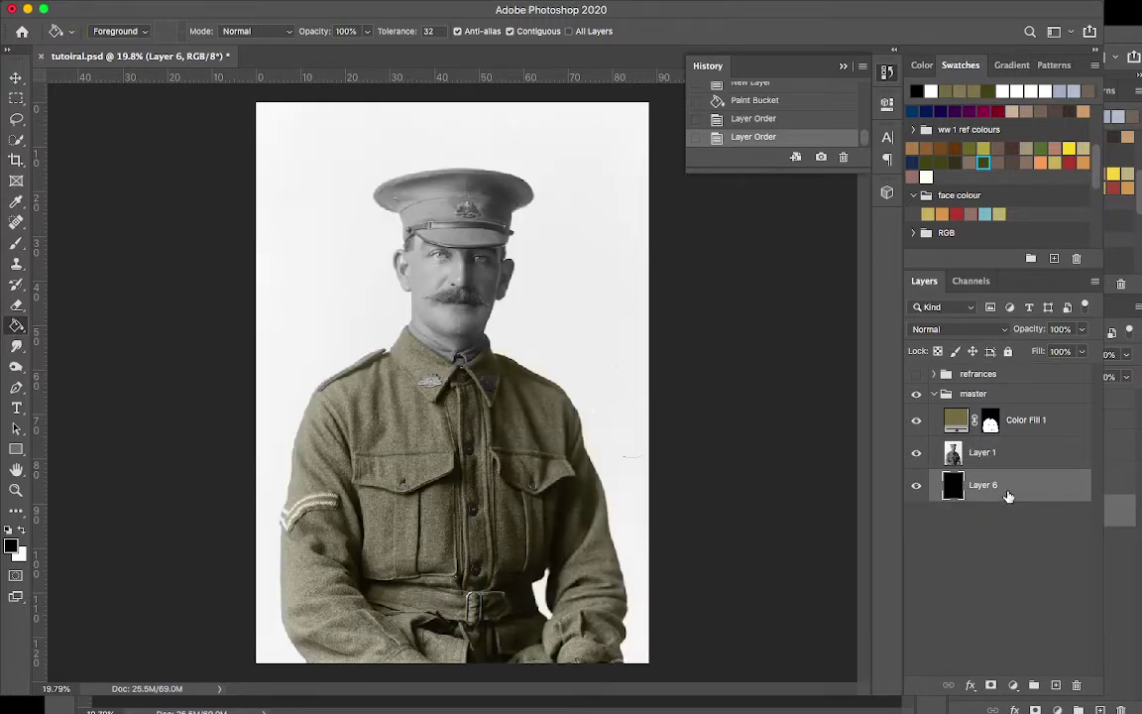
Step: Undo the layer reordering, the black fill and the creation of the extra layer
{"action": "key", "text": "super+z"}
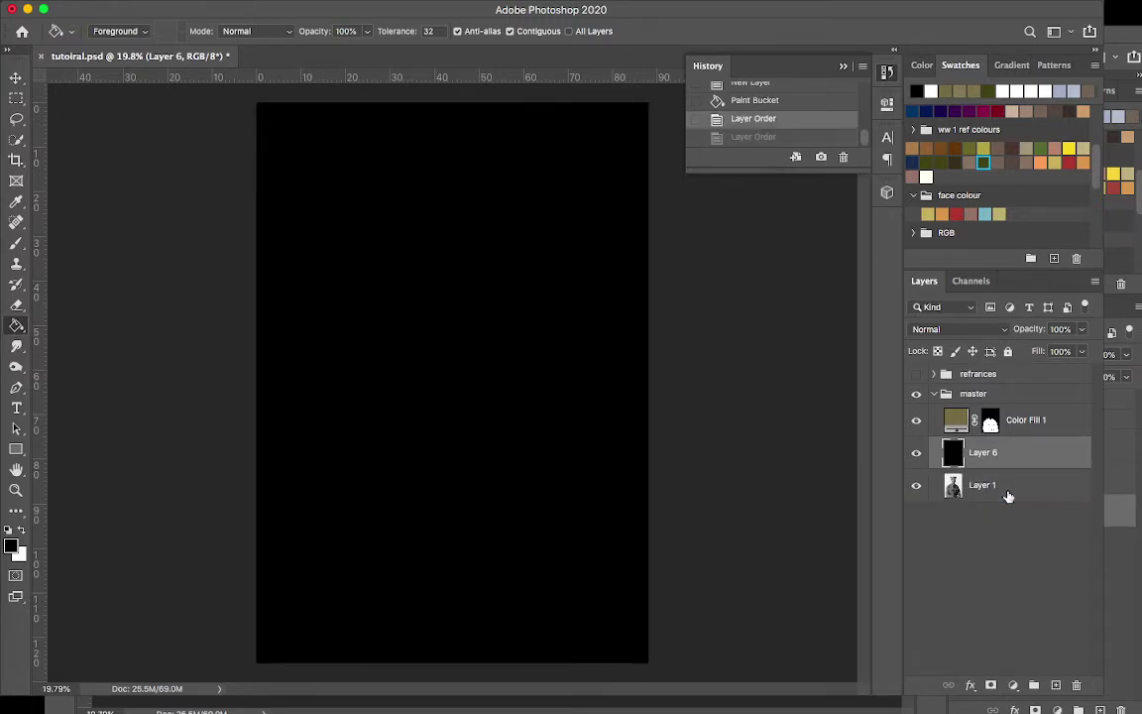
{"action": "key", "text": "super+z"}
{"action": "key", "text": "super+z"}
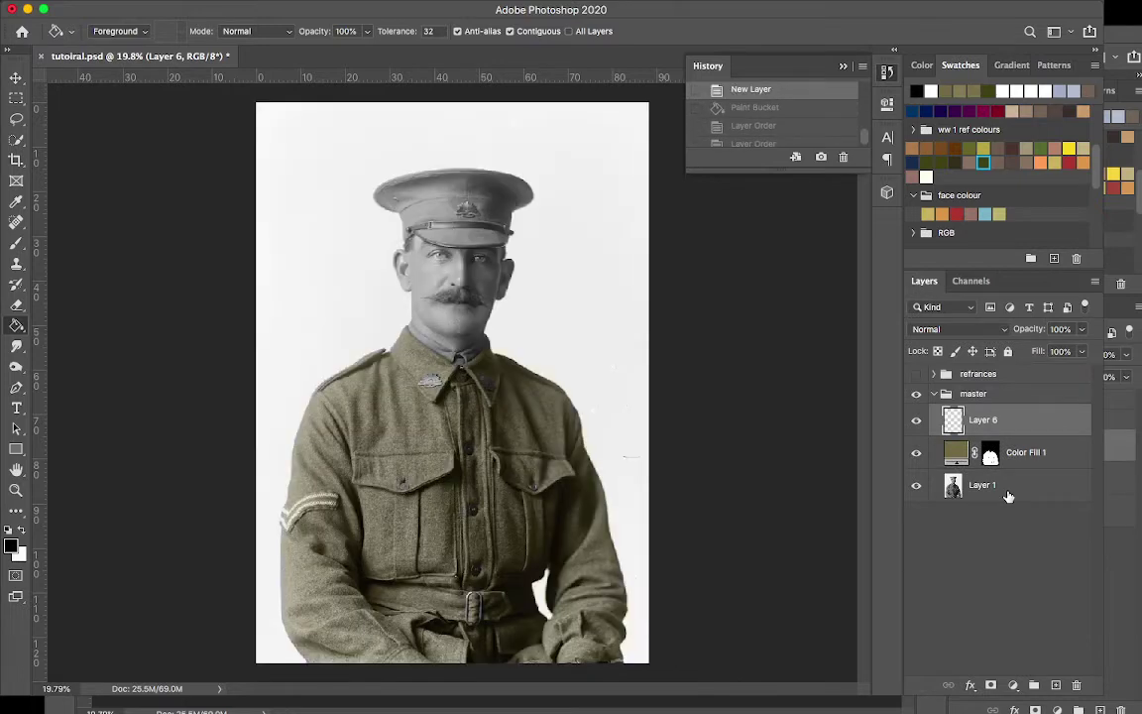
{"action": "key", "text": "super+z"}
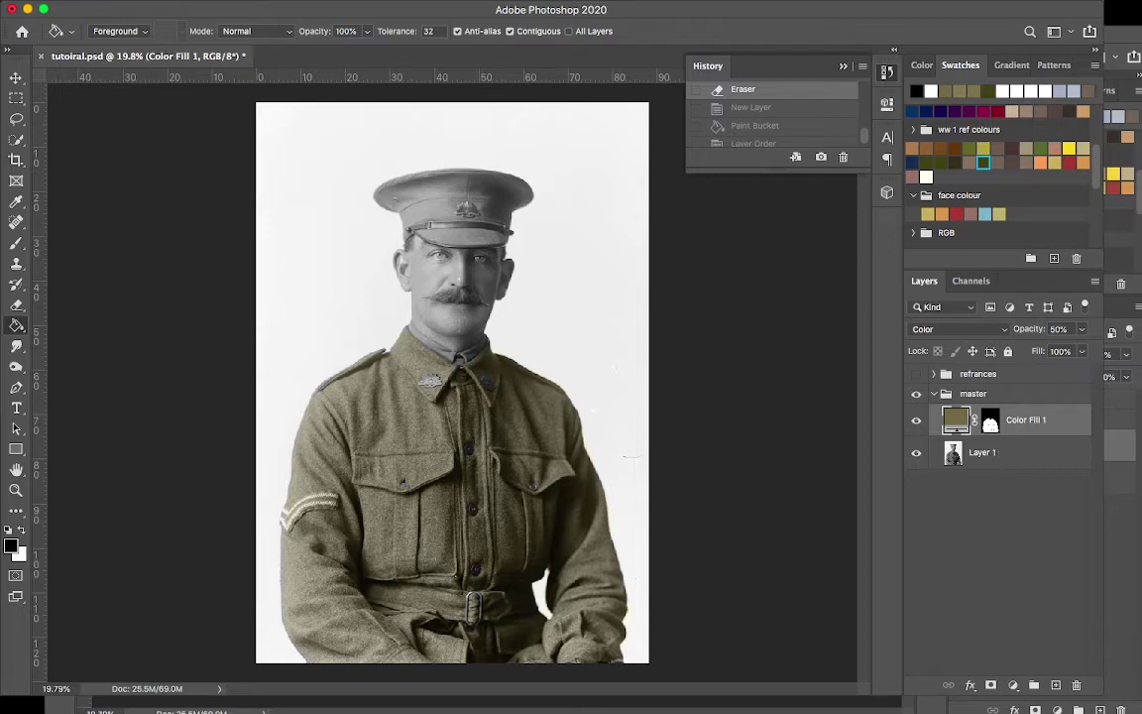
{"action": "left_click", "coordinate": [332, 1]}
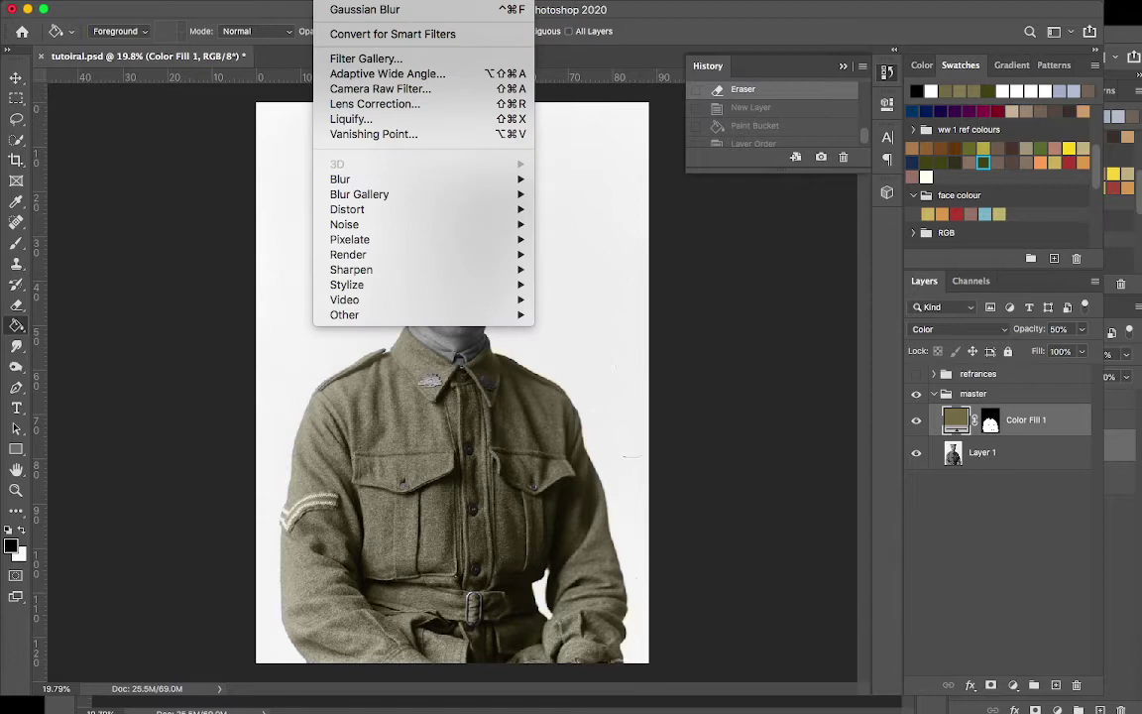
{"action": "mouse_move", "coordinate": [396, 183]}
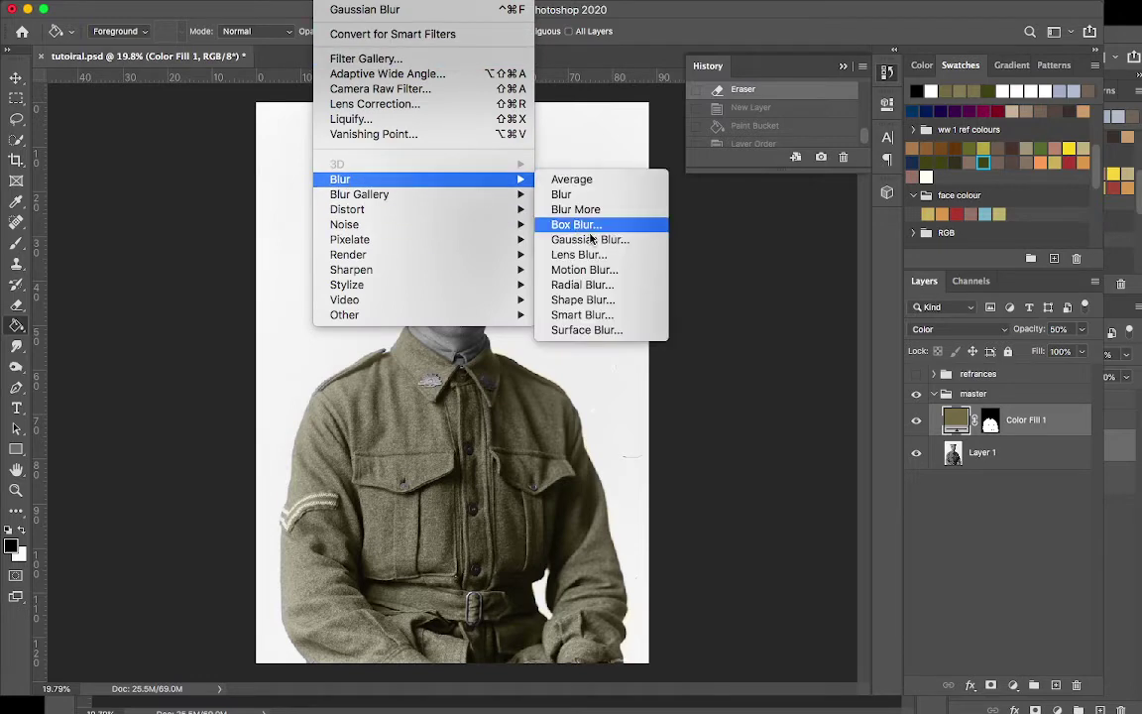
{"action": "left_click", "coordinate": [592, 241]}
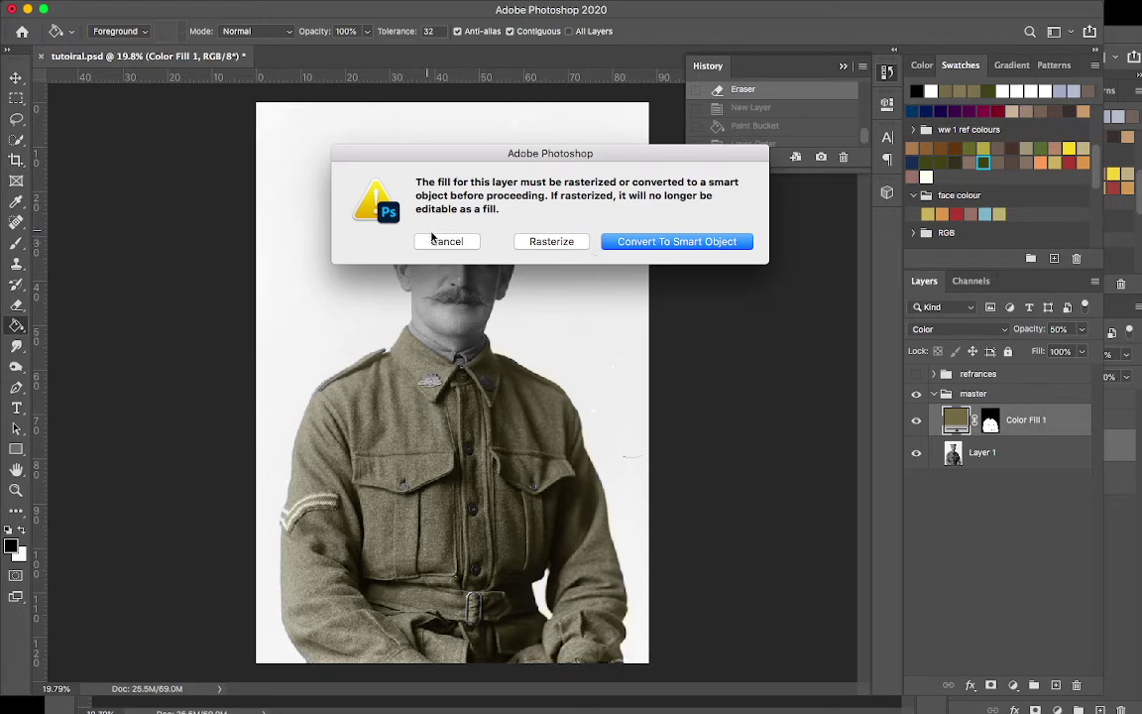
{"action": "left_click", "coordinate": [433, 238]}
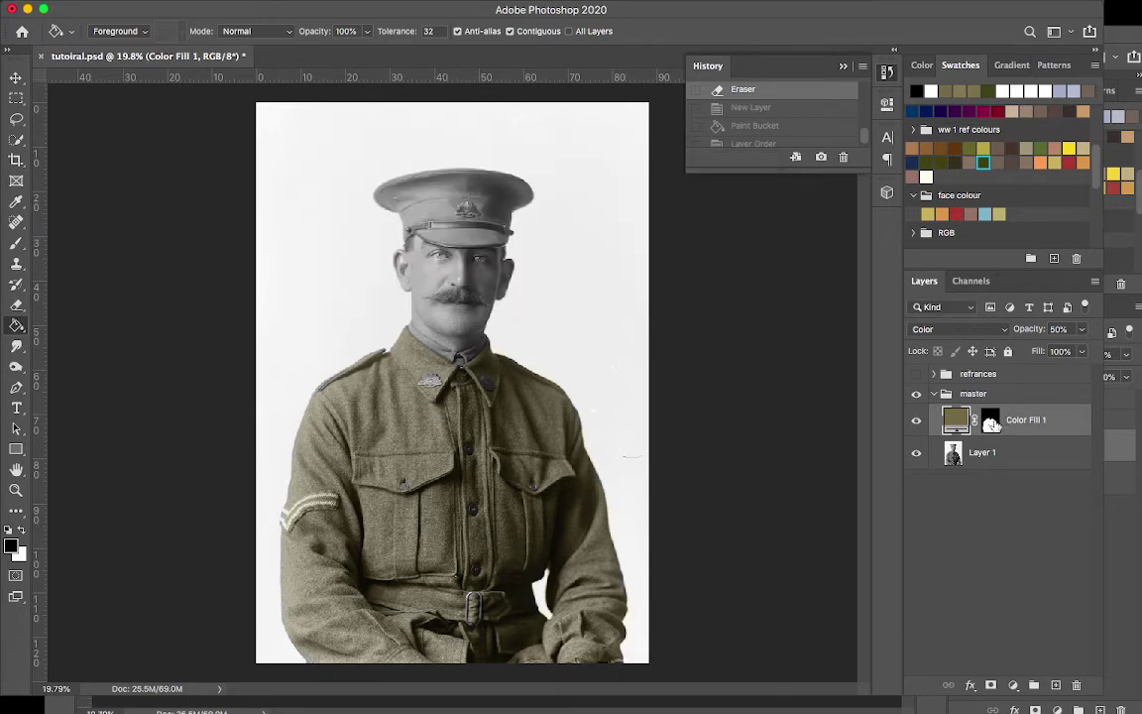
Step: Start a Gaussian Blur on the Color Fill 1 layer mask and zoom its preview out to 13%
{"action": "left_click", "coordinate": [992, 421]}
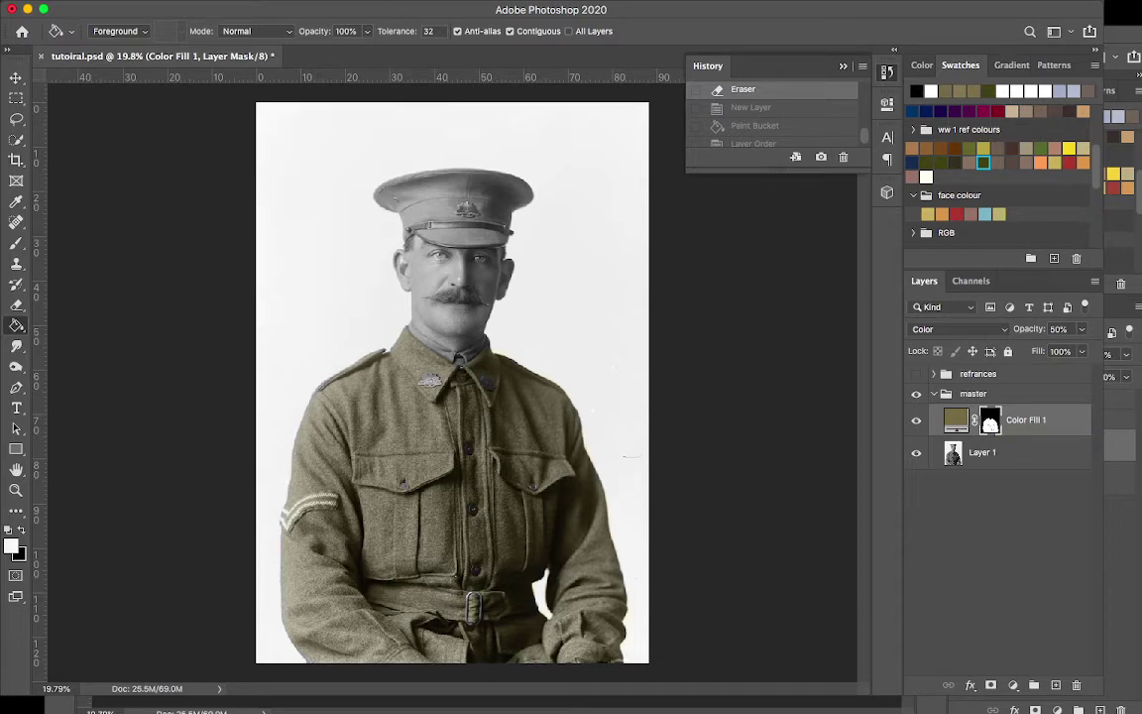
{"action": "left_click", "coordinate": [342, 0]}
{"action": "mouse_move", "coordinate": [374, 180]}
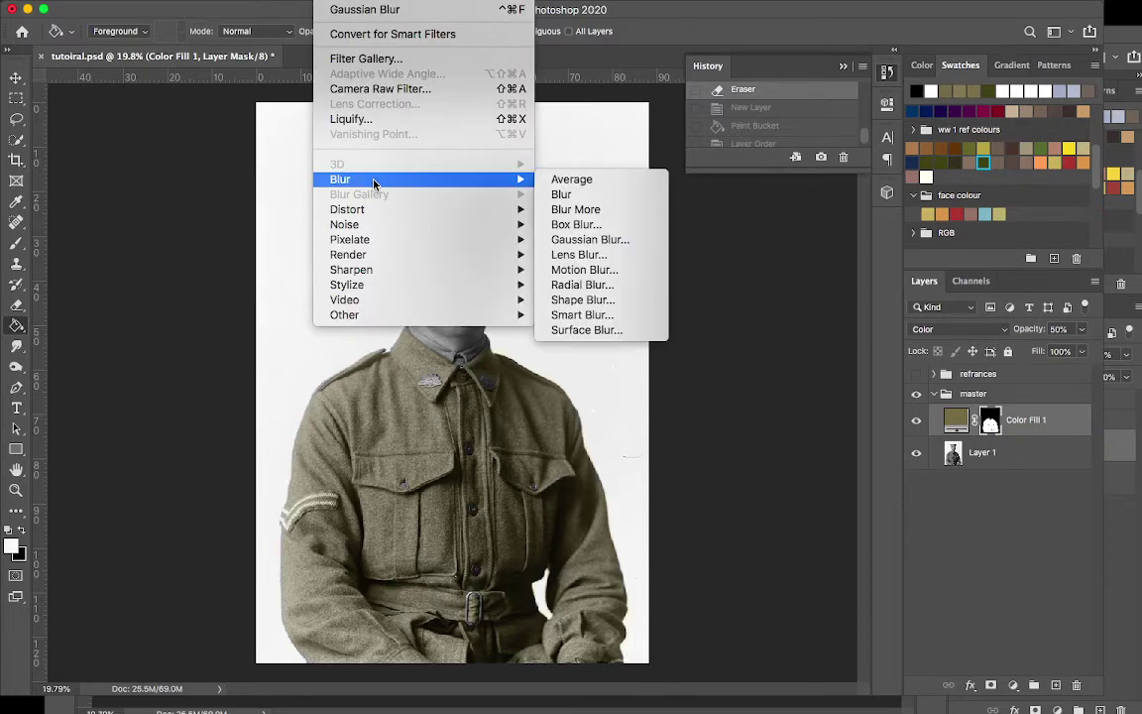
{"action": "left_click", "coordinate": [593, 241]}
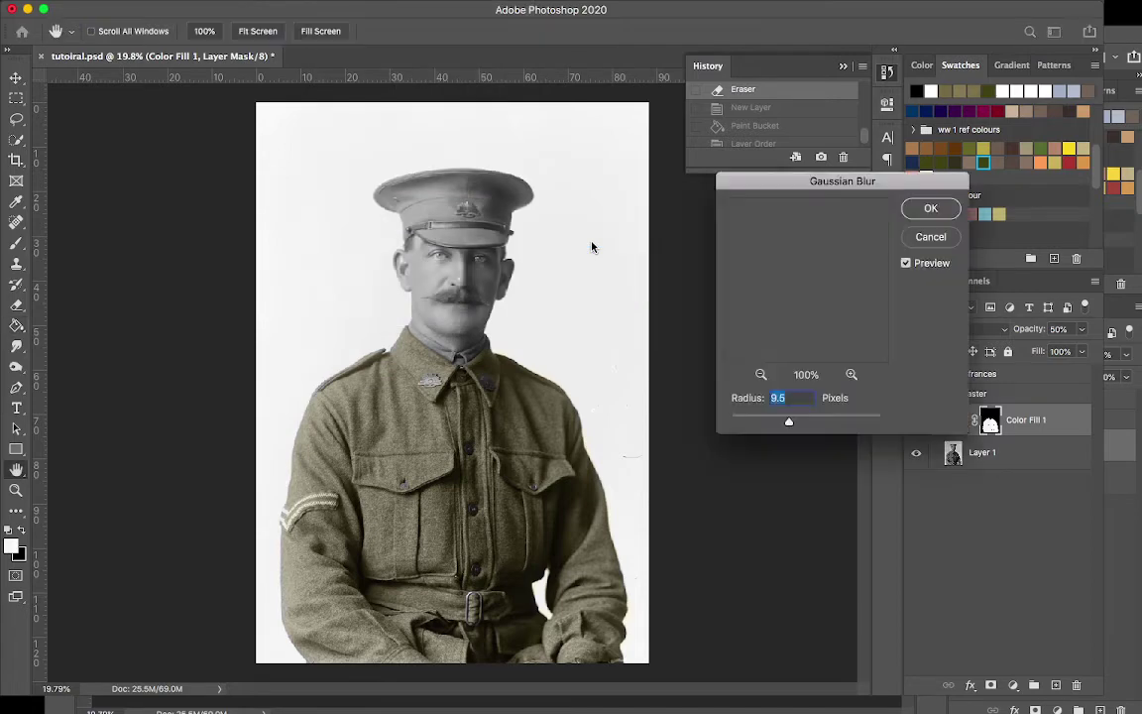
{"action": "left_click", "coordinate": [762, 377]}
{"action": "left_click", "coordinate": [761, 377]}
{"action": "left_click", "coordinate": [762, 377]}
{"action": "left_click", "coordinate": [762, 377]}
{"action": "left_click", "coordinate": [762, 377]}
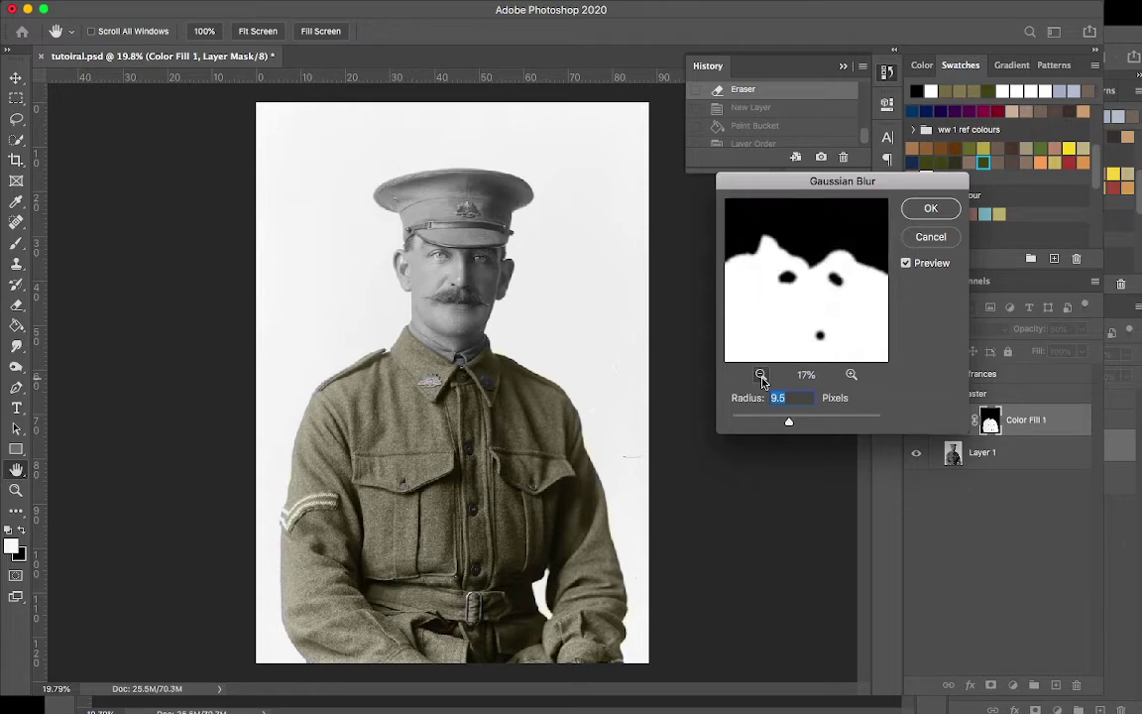
{"action": "left_click", "coordinate": [762, 377]}
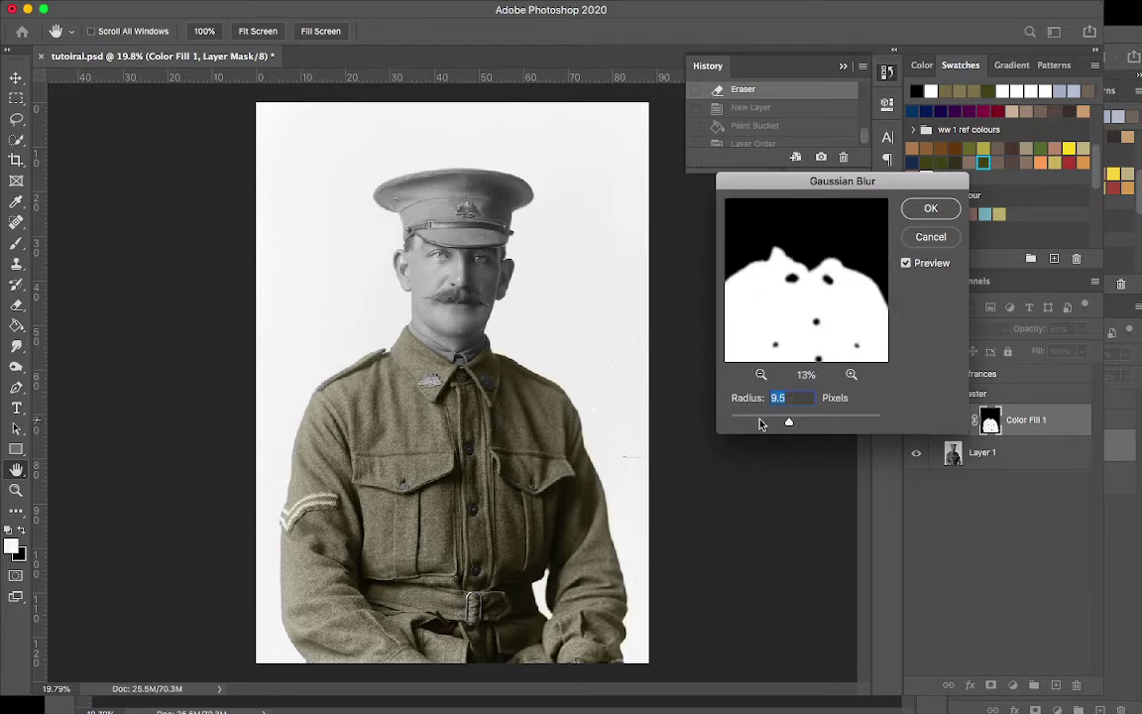
Step: Try Gaussian Blur radii of 0.1, 435.6 and 19.0 pixels on the tunic mask
{"action": "left_click_drag", "start_coordinate": [763, 420], "coordinate": [728, 422]}
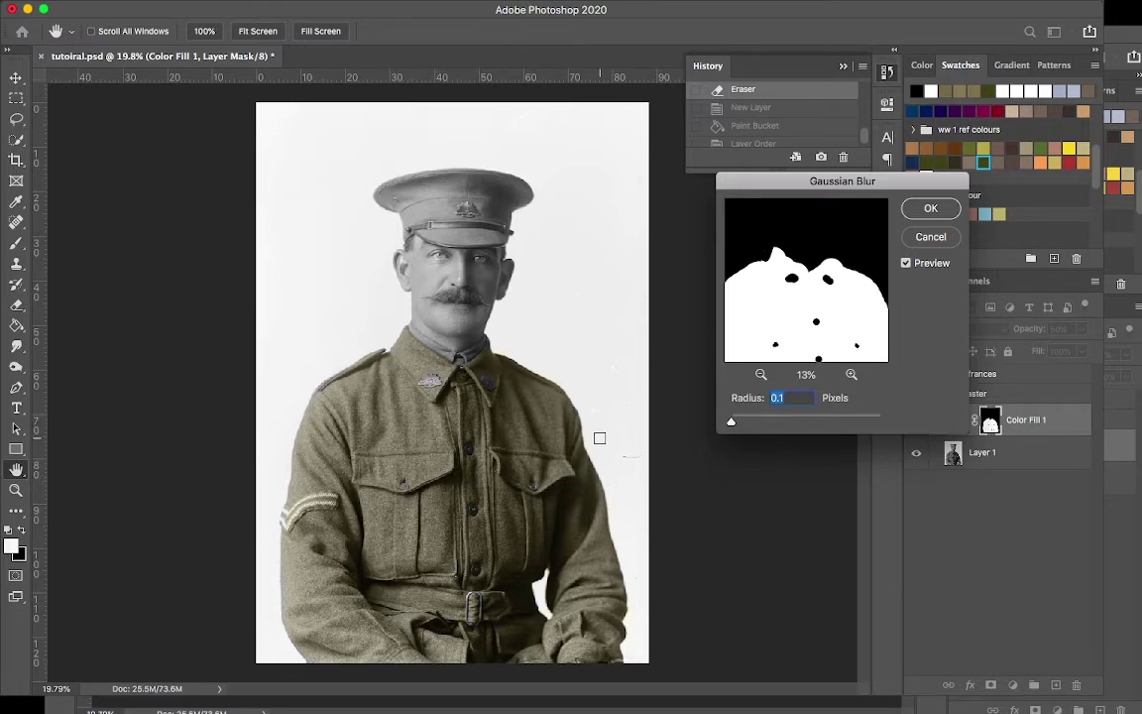
{"action": "left_click_drag", "start_coordinate": [772, 422], "coordinate": [863, 423]}
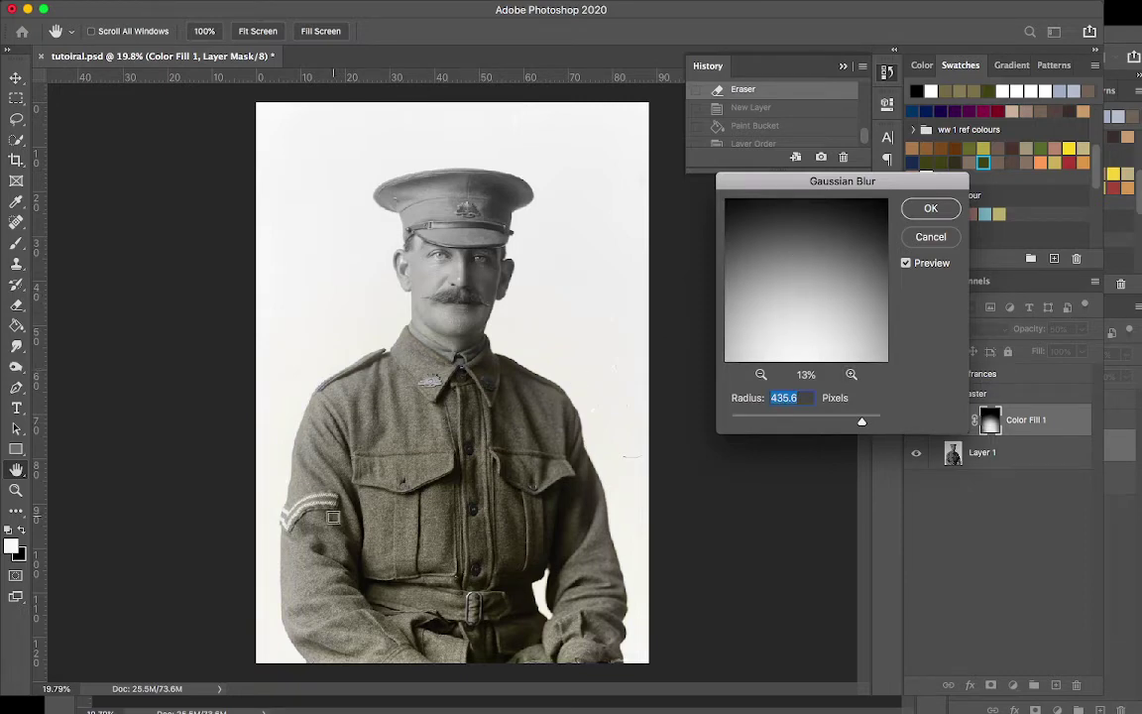
{"action": "left_click", "coordinate": [794, 415]}
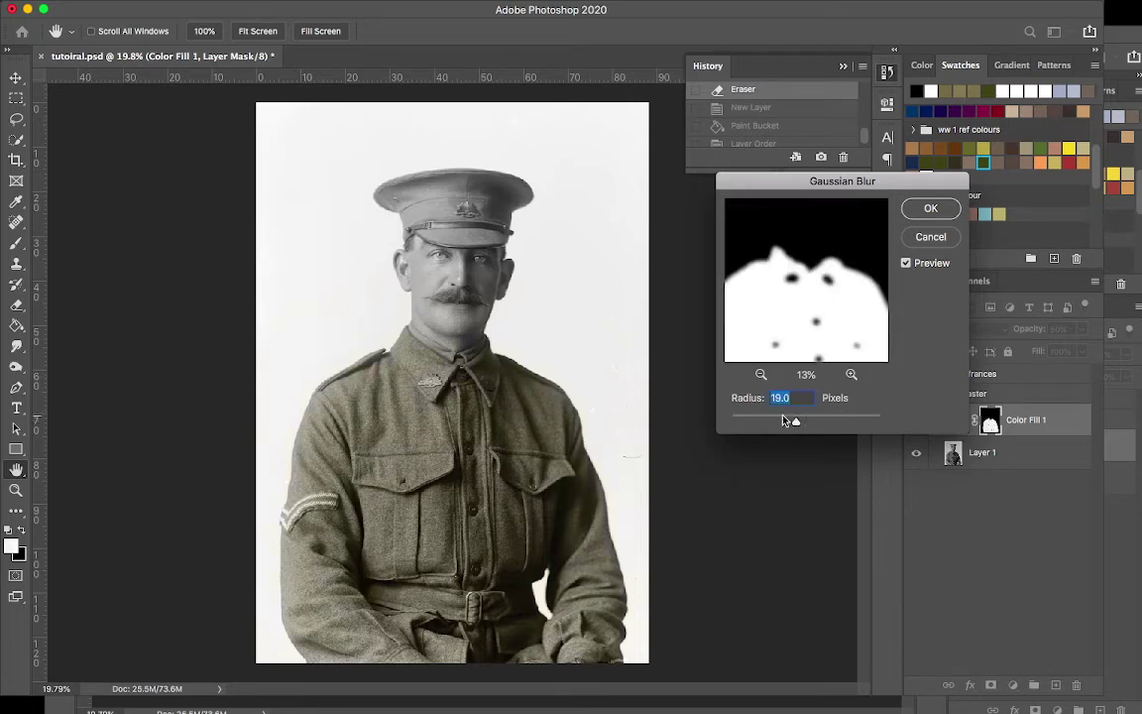
Step: Lower the blur radius to a few pixels and apply the Gaussian Blur to soften the tunic mask's edges
{"action": "left_click", "coordinate": [782, 419]}
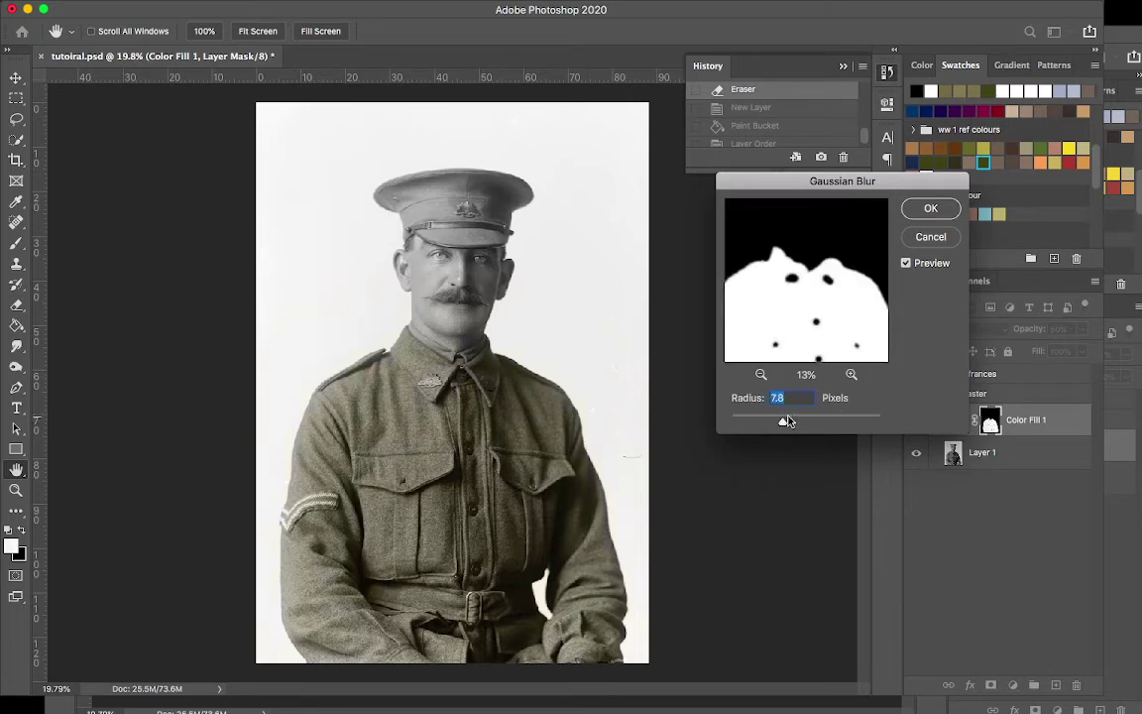
{"action": "left_click_drag", "start_coordinate": [790, 421], "coordinate": [795, 421]}
{"action": "left_click_drag", "start_coordinate": [792, 422], "coordinate": [790, 423]}
{"action": "left_click", "coordinate": [937, 213]}
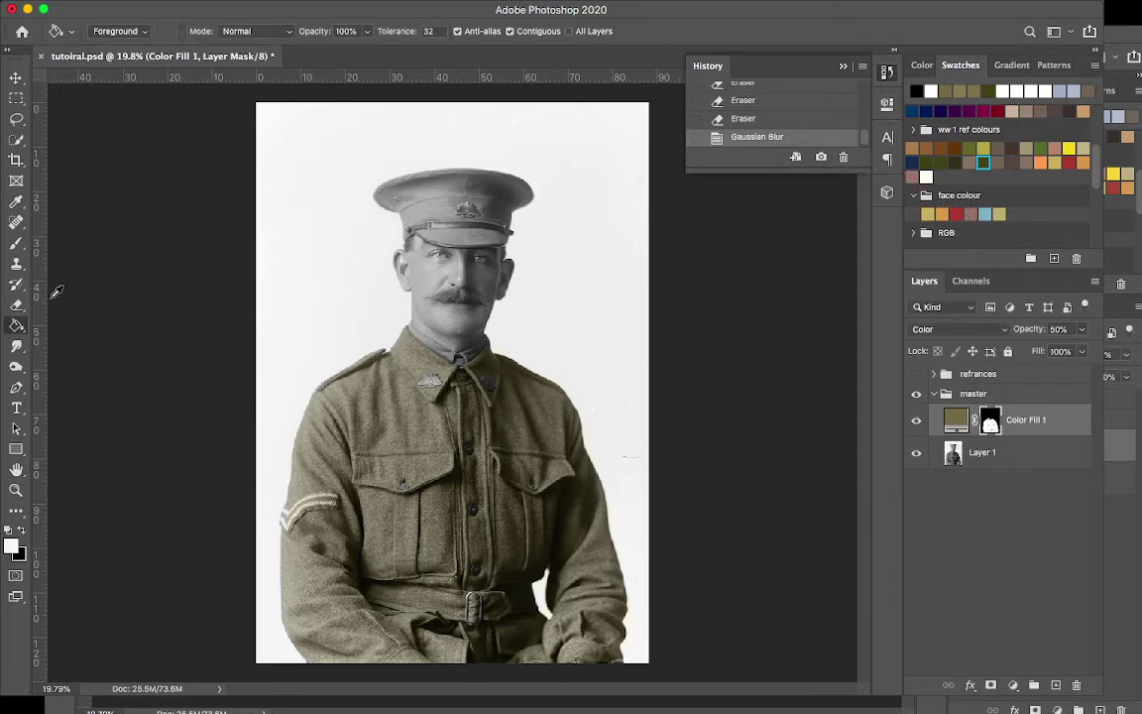
Step: Erase a small spot of the tunic mask beside the collar with the 25 px eraser
{"action": "left_click", "coordinate": [16, 305]}
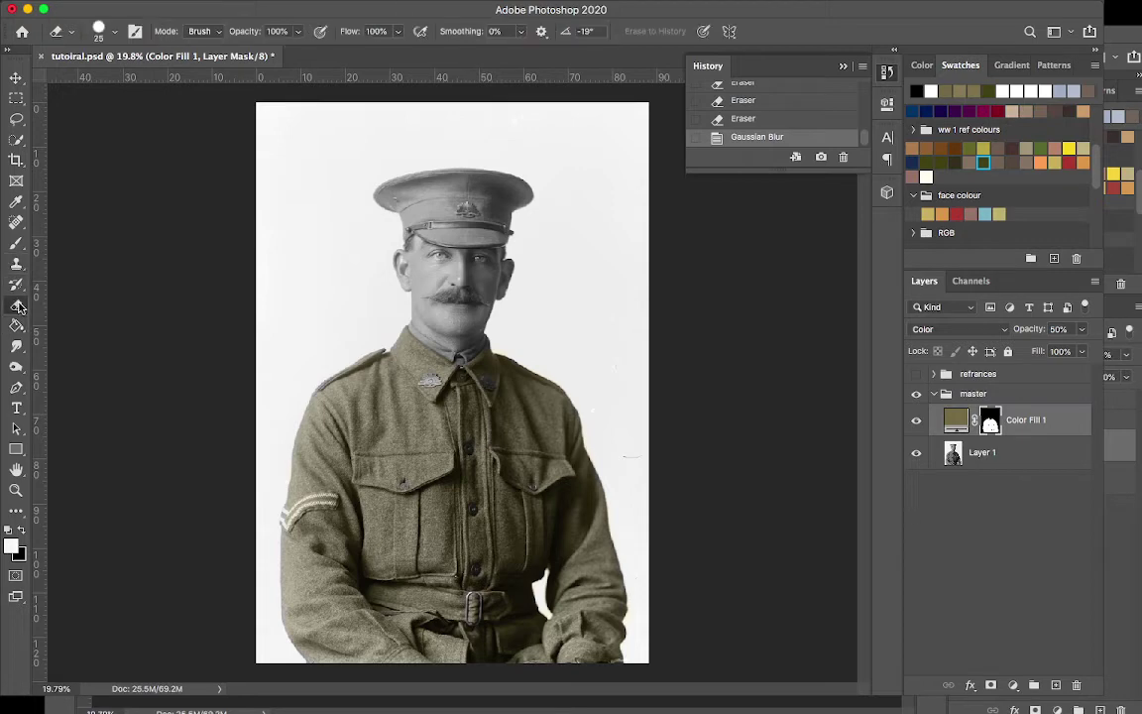
{"action": "scroll", "coordinate": [453, 194], "scroll_direction": "up", "scroll_amount": 2}
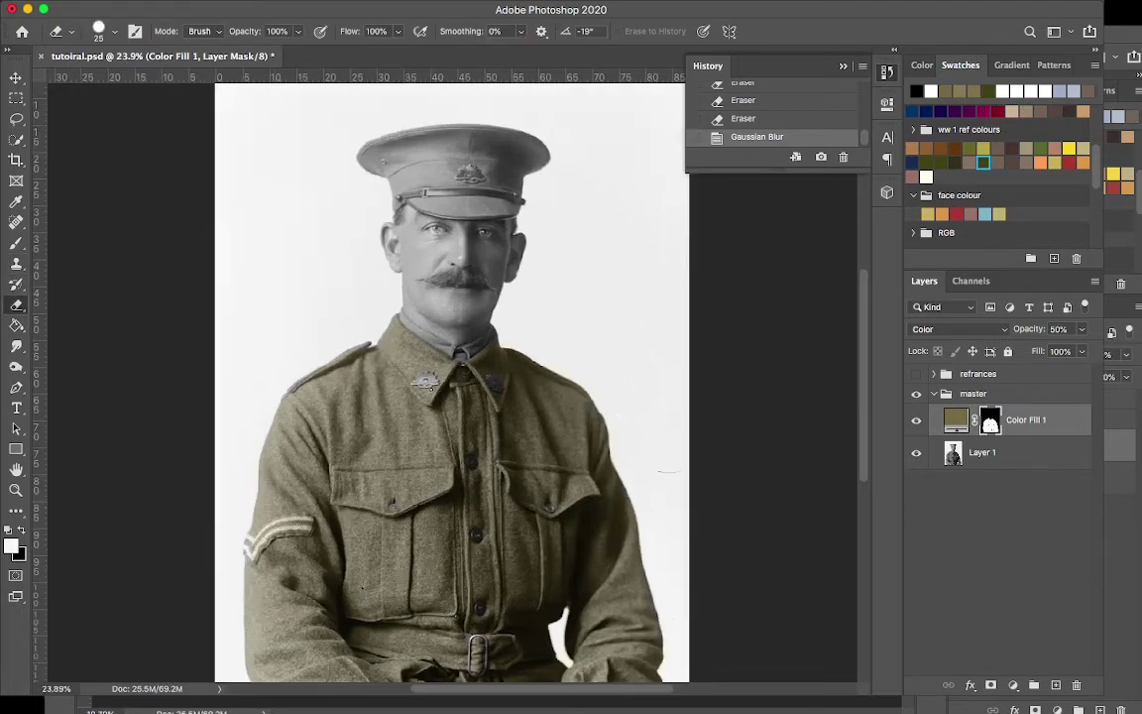
{"action": "scroll", "coordinate": [425, 381], "scroll_direction": "up", "scroll_amount": 2}
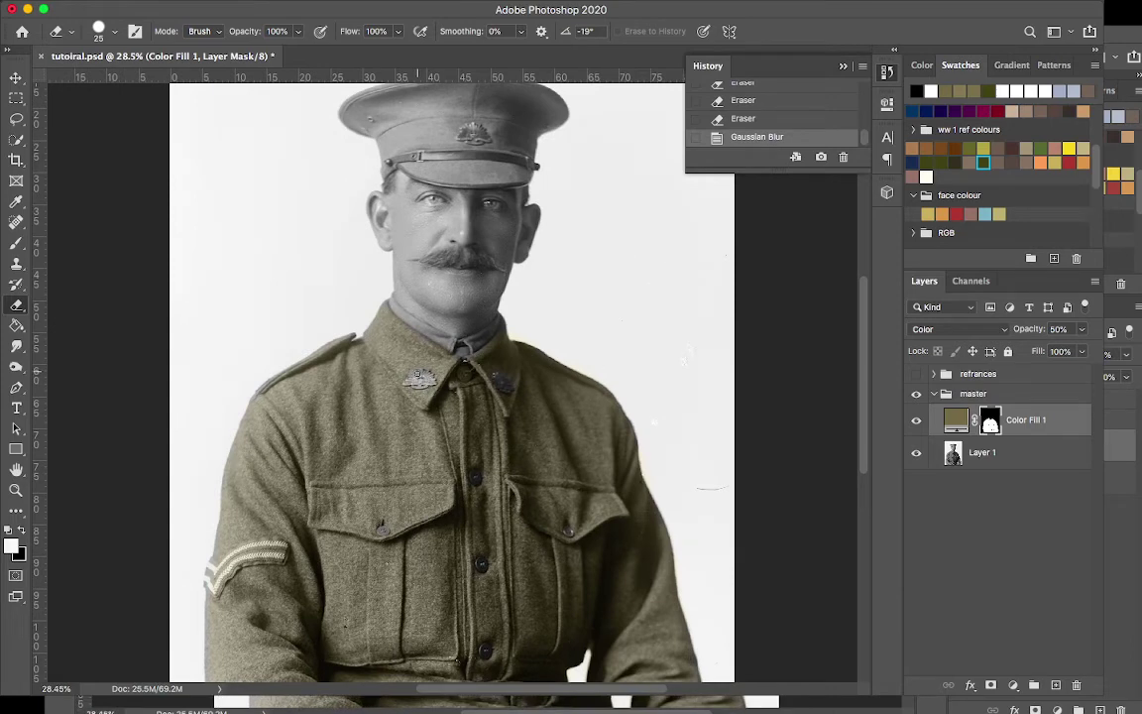
{"action": "left_click", "coordinate": [380, 347]}
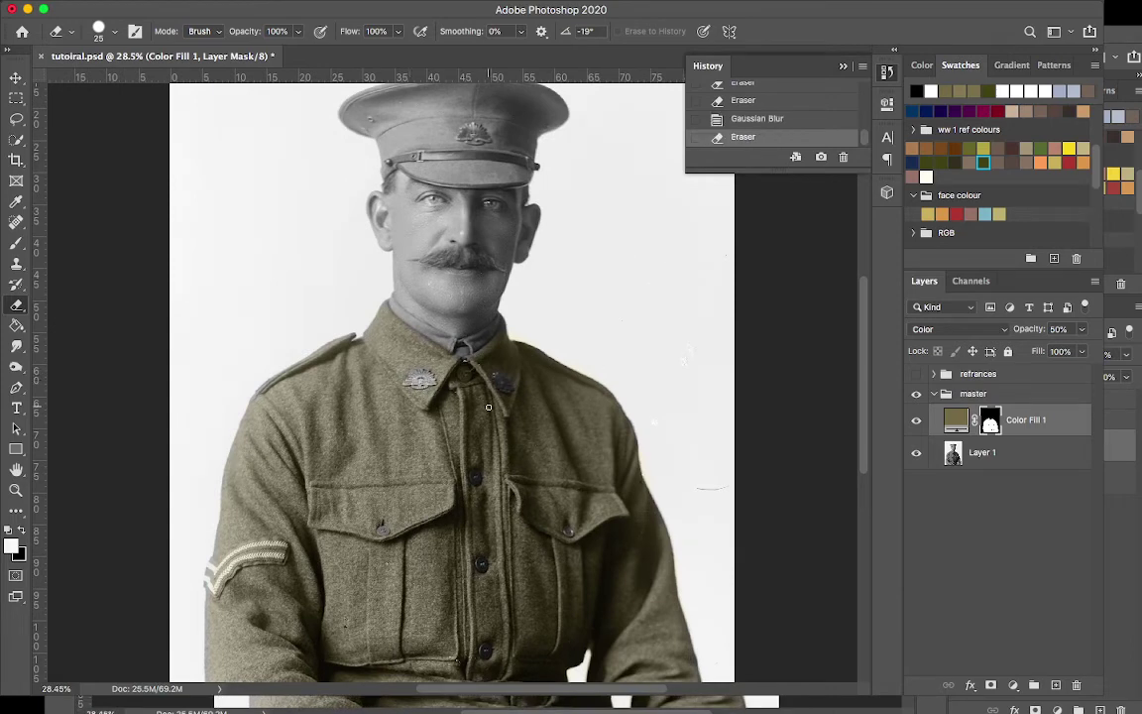
{"action": "scroll", "coordinate": [488, 407], "scroll_direction": "down", "scroll_amount": 3}
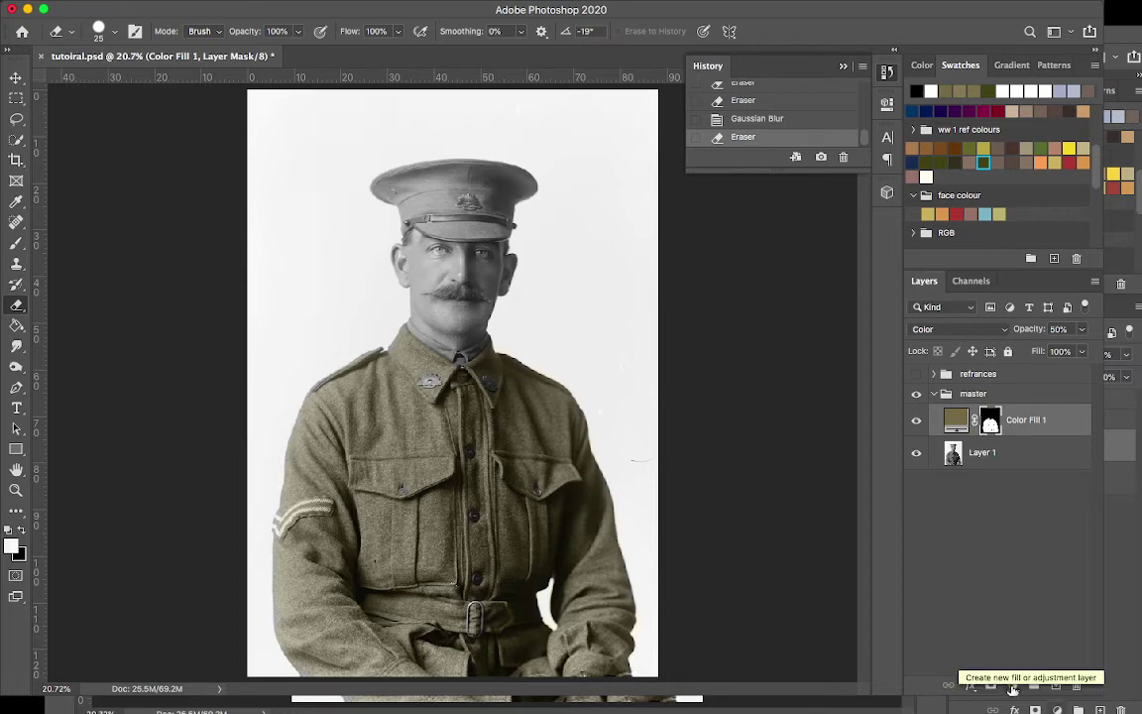
Step: Load the Color Fill 1 mask as a selection around the tunic and deselect it
{"action": "right_click", "coordinate": [992, 424]}
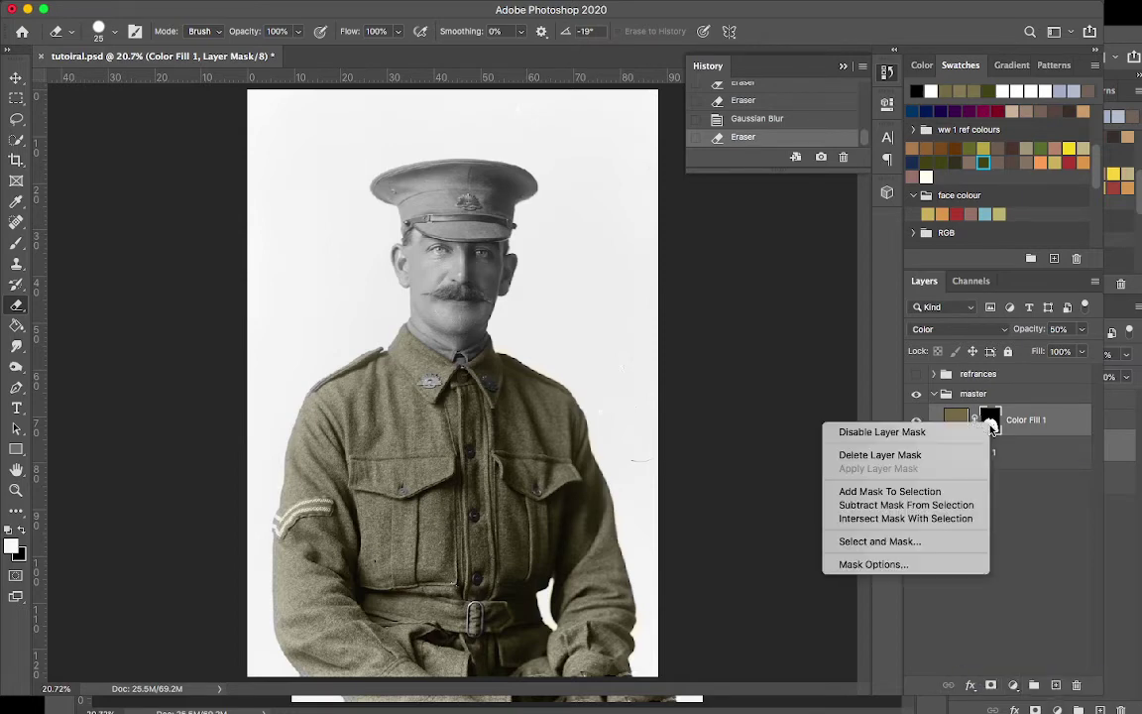
{"action": "left_click", "coordinate": [952, 493]}
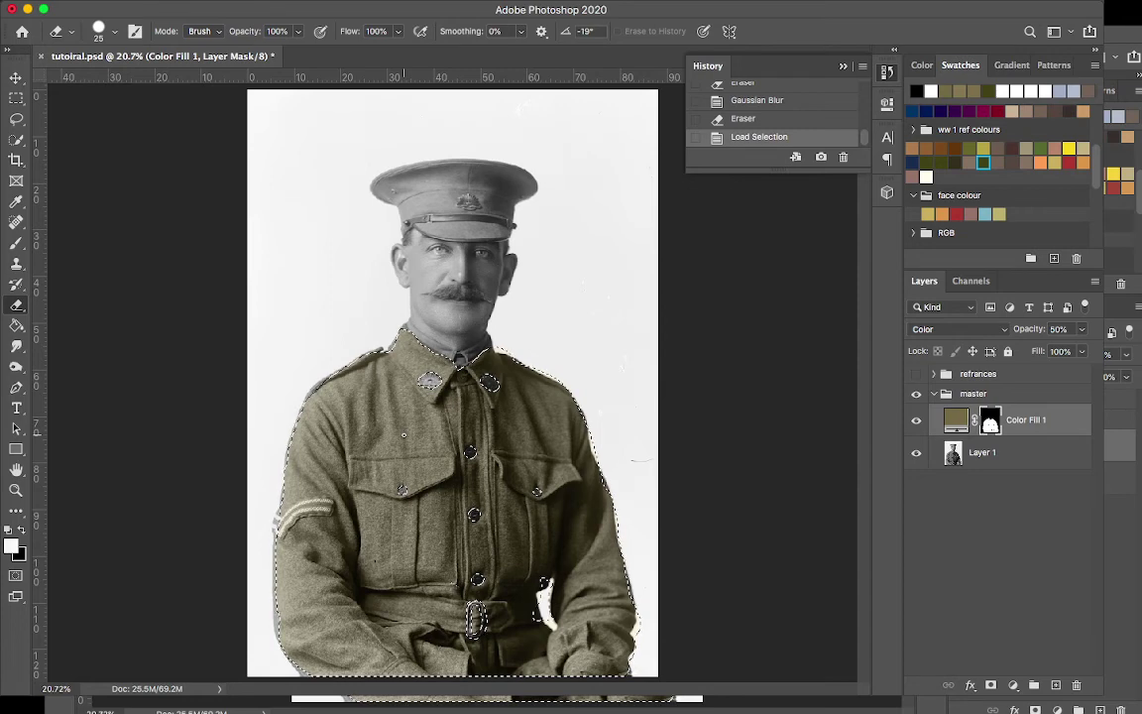
{"action": "left_click", "coordinate": [16, 100]}
{"action": "left_click", "coordinate": [181, 243]}
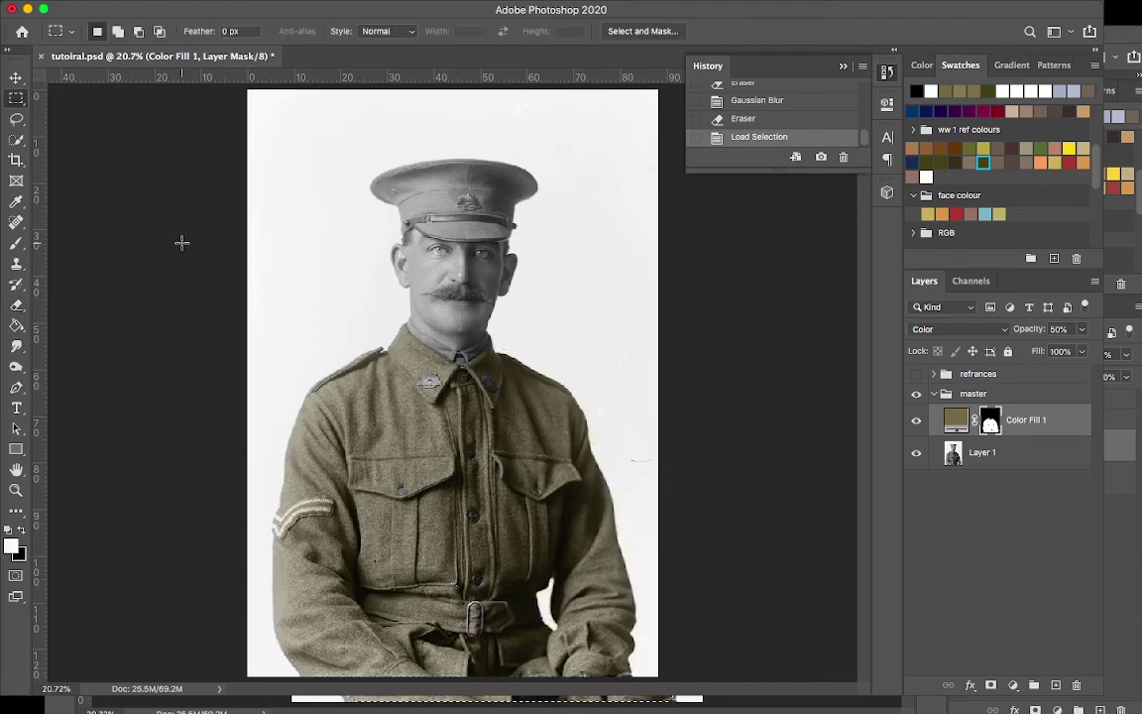
Step: Touch up the tunic mask near the waist with the 25 px eraser
{"action": "left_click", "coordinate": [17, 243]}
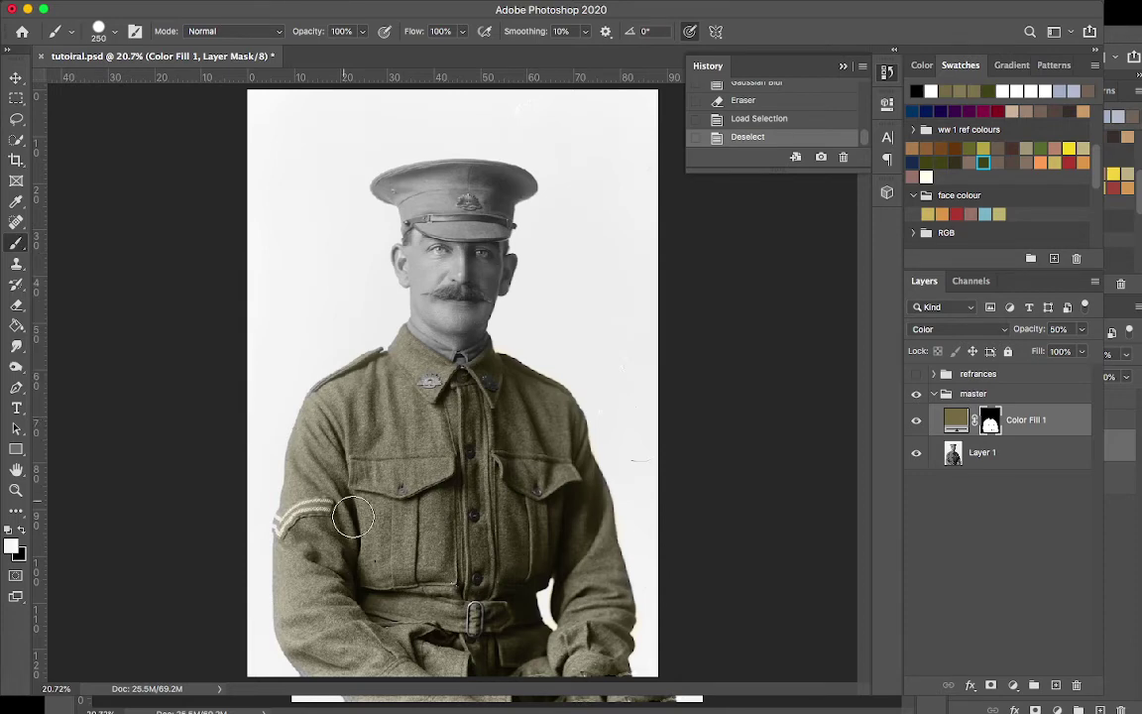
{"action": "left_click", "coordinate": [17, 306]}
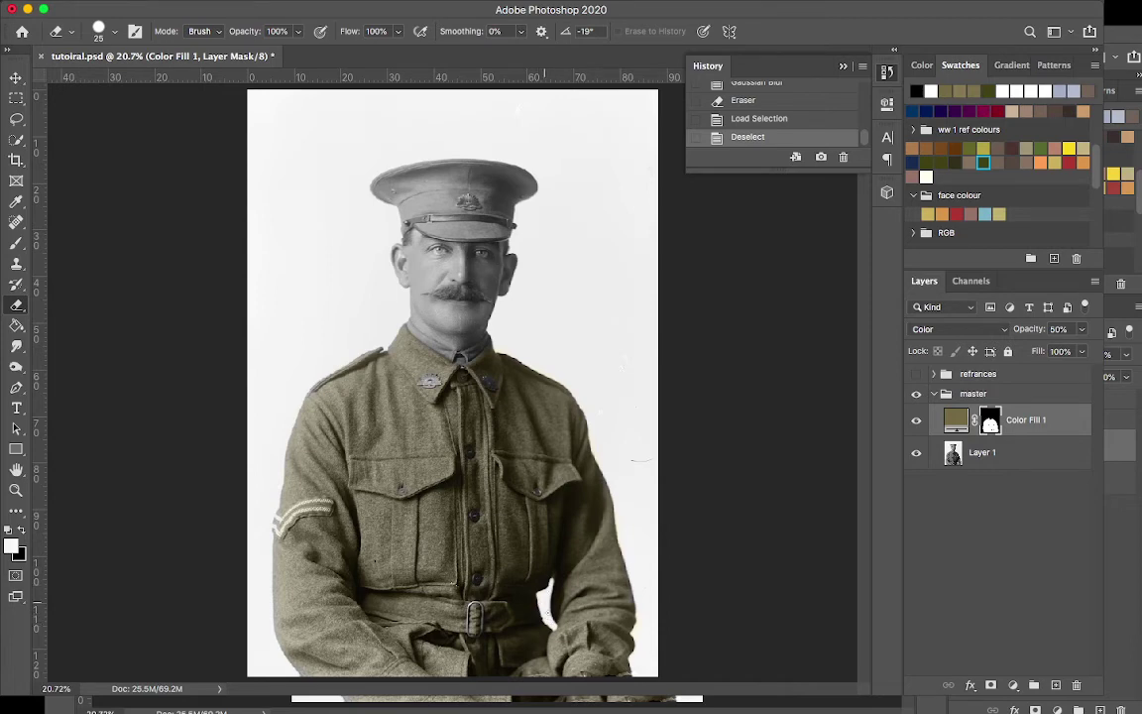
{"action": "left_click", "coordinate": [492, 554]}
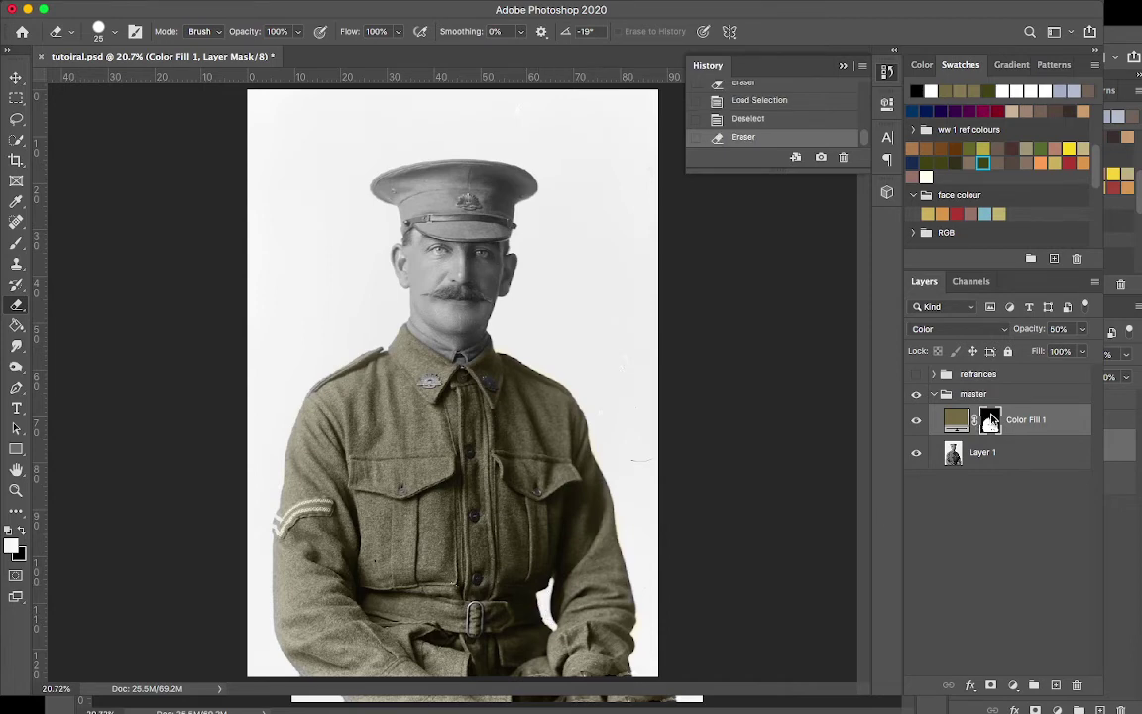
Step: Close the interrupting pop-up windows and load the Color Fill 1 mask as a selection around the tunic
{"action": "right_click", "coordinate": [990, 416]}
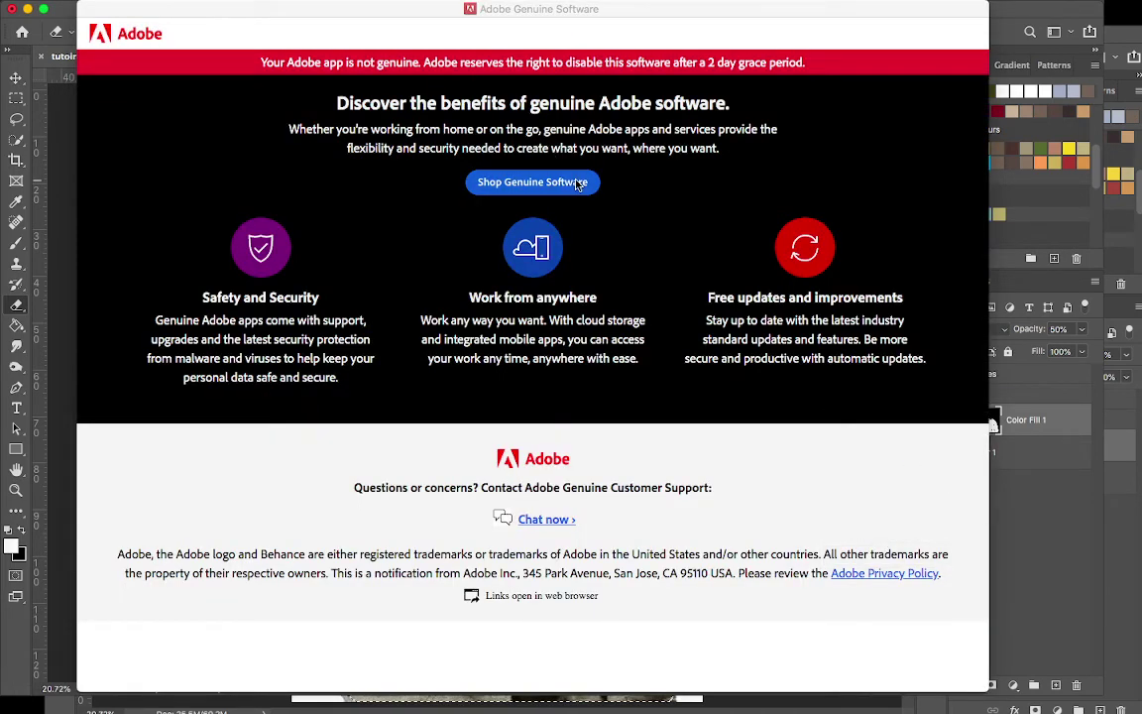
{"action": "key", "text": "super+w"}
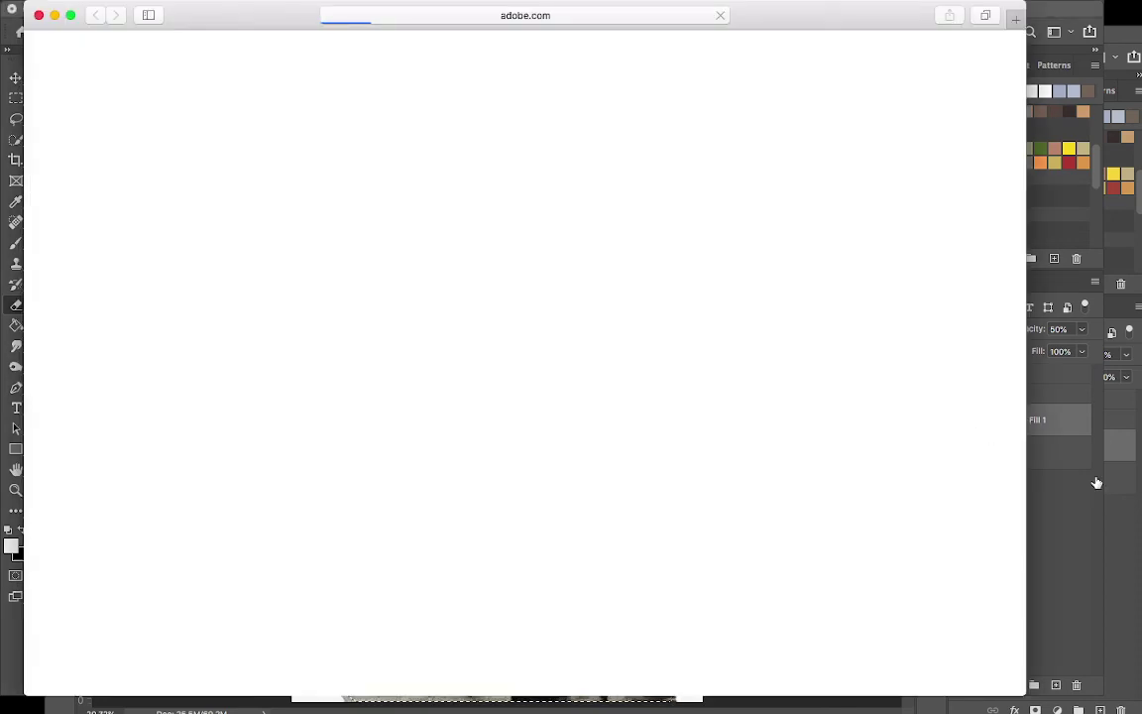
{"action": "key", "text": "super+w"}
{"action": "left_click", "coordinate": [971, 463]}
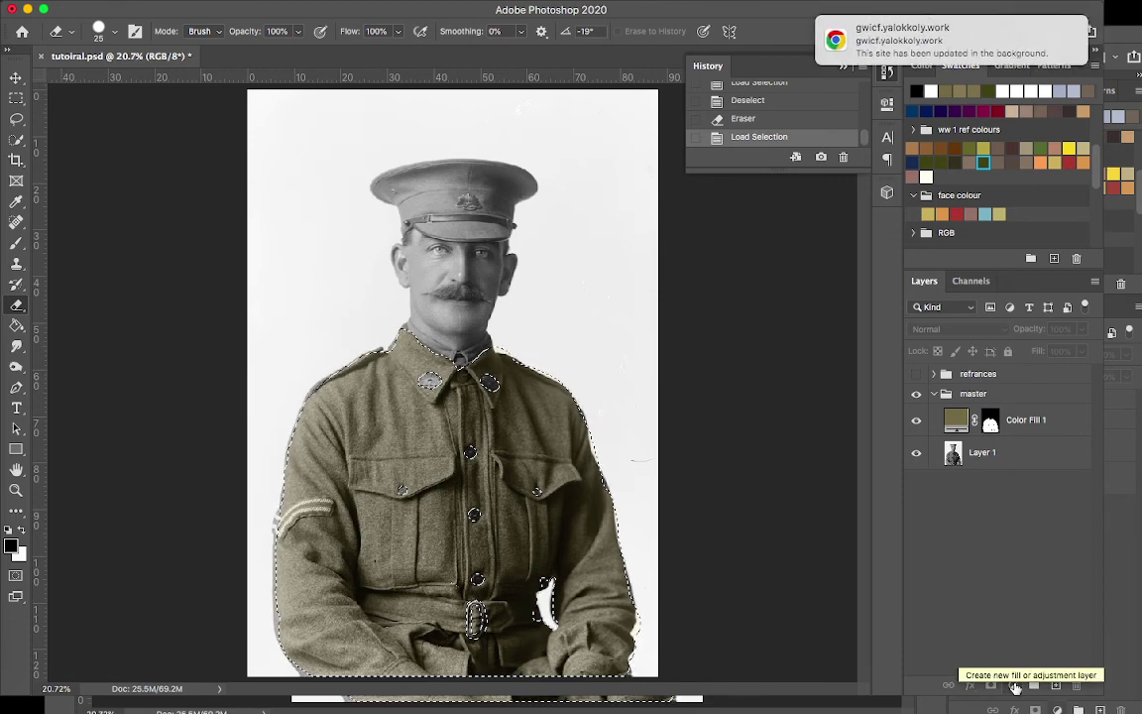
Step: Add a Hue/Saturation adjustment layer masked by the tunic selection and move it into the master group above Color Fill 1
{"action": "left_click", "coordinate": [1015, 686]}
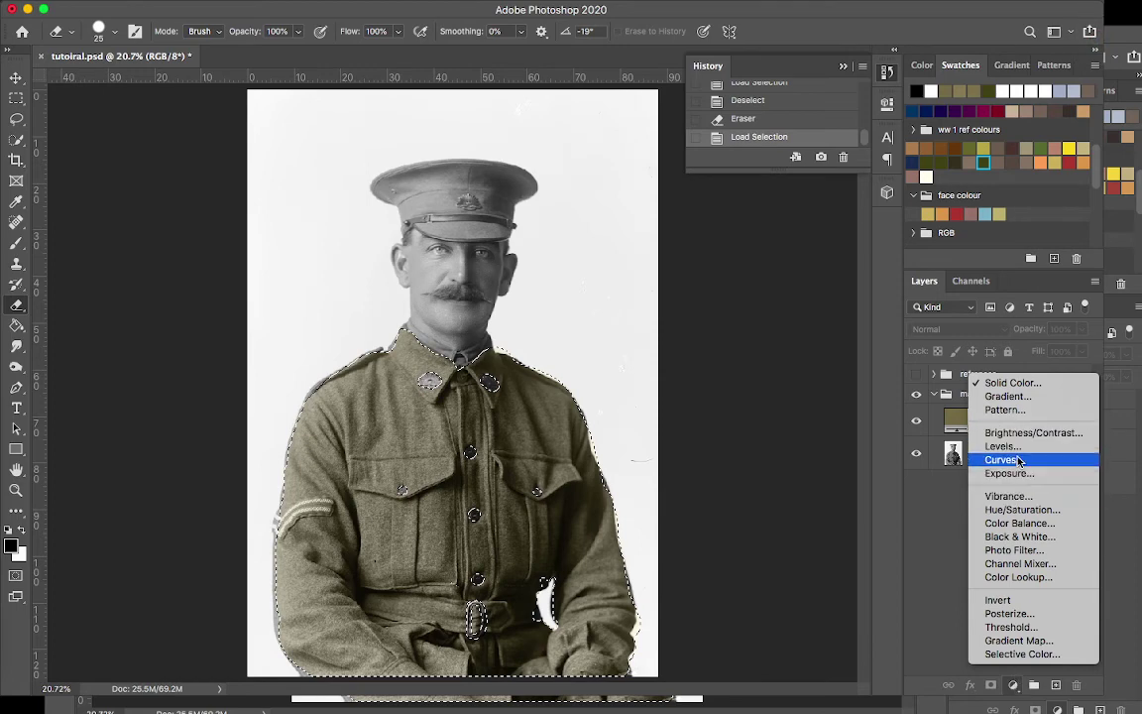
{"action": "left_click", "coordinate": [1021, 510]}
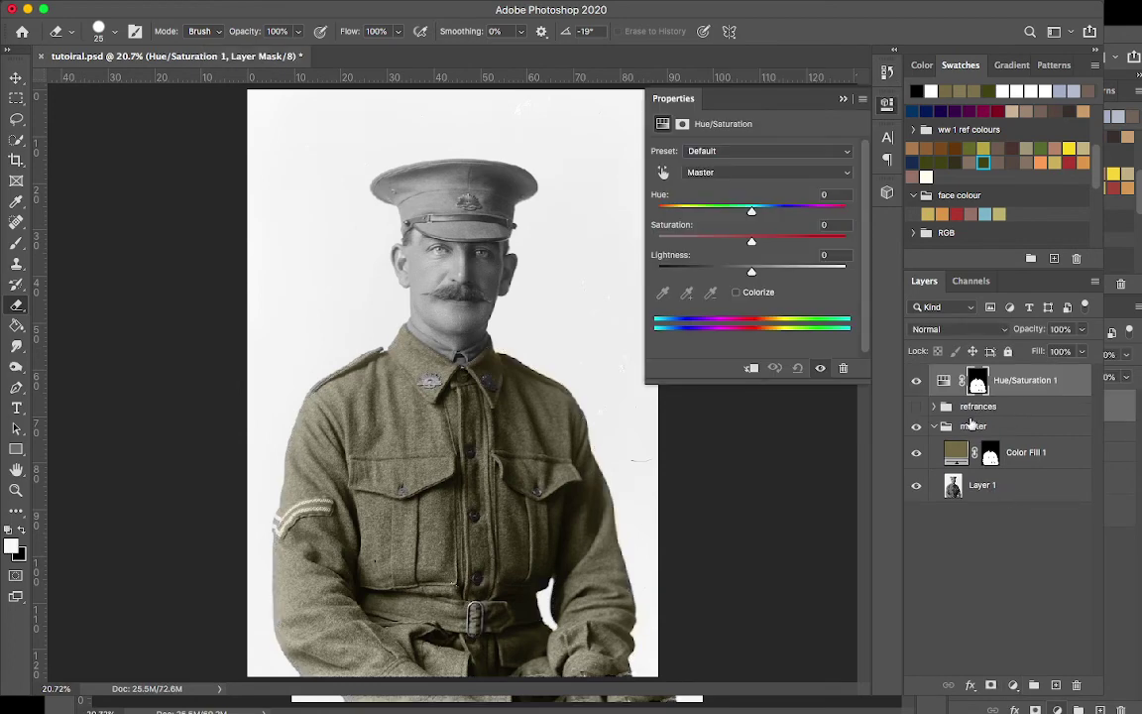
{"action": "left_click_drag", "start_coordinate": [1025, 388], "coordinate": [1021, 441]}
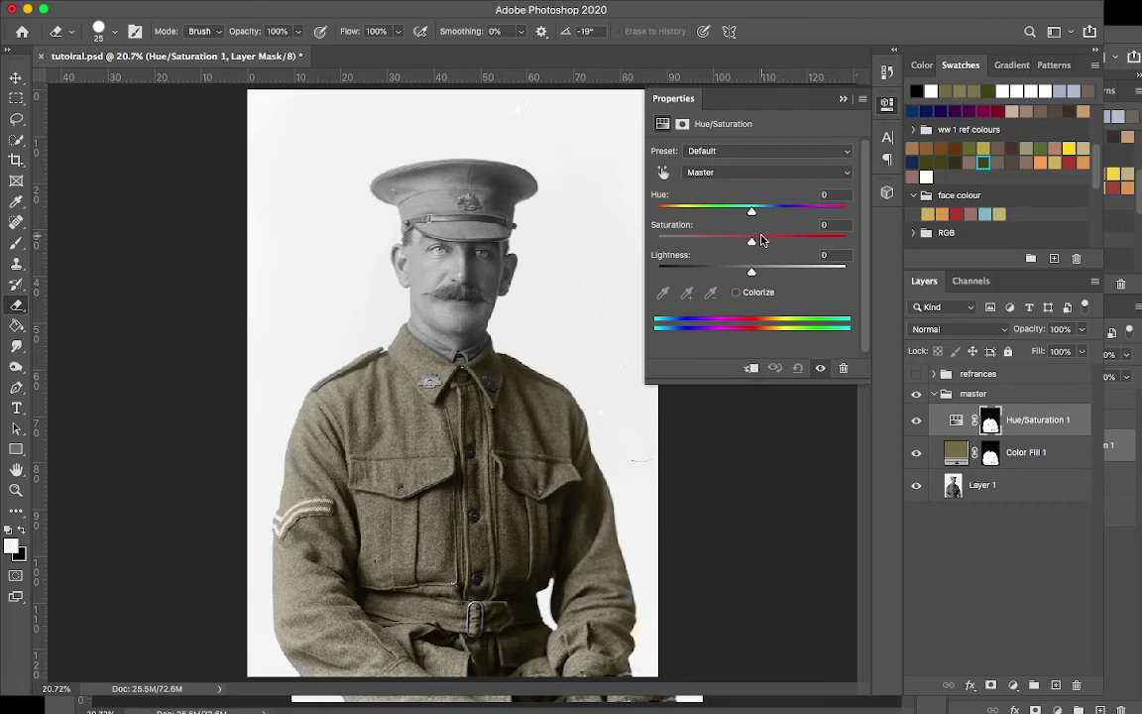
Step: Raise the Saturation of the tunic's Hue/Saturation adjustment to +29
{"action": "mouse_move", "coordinate": [761, 240]}
{"action": "left_mouse_down"}
{"action": "mouse_move", "coordinate": [819, 243]}
{"action": "mouse_move", "coordinate": [699, 245]}
{"action": "mouse_move", "coordinate": [749, 242]}
{"action": "left_mouse_up"}
{"action": "type", "text": "0"}
{"action": "left_click_drag", "start_coordinate": [755, 244], "coordinate": [779, 239]}
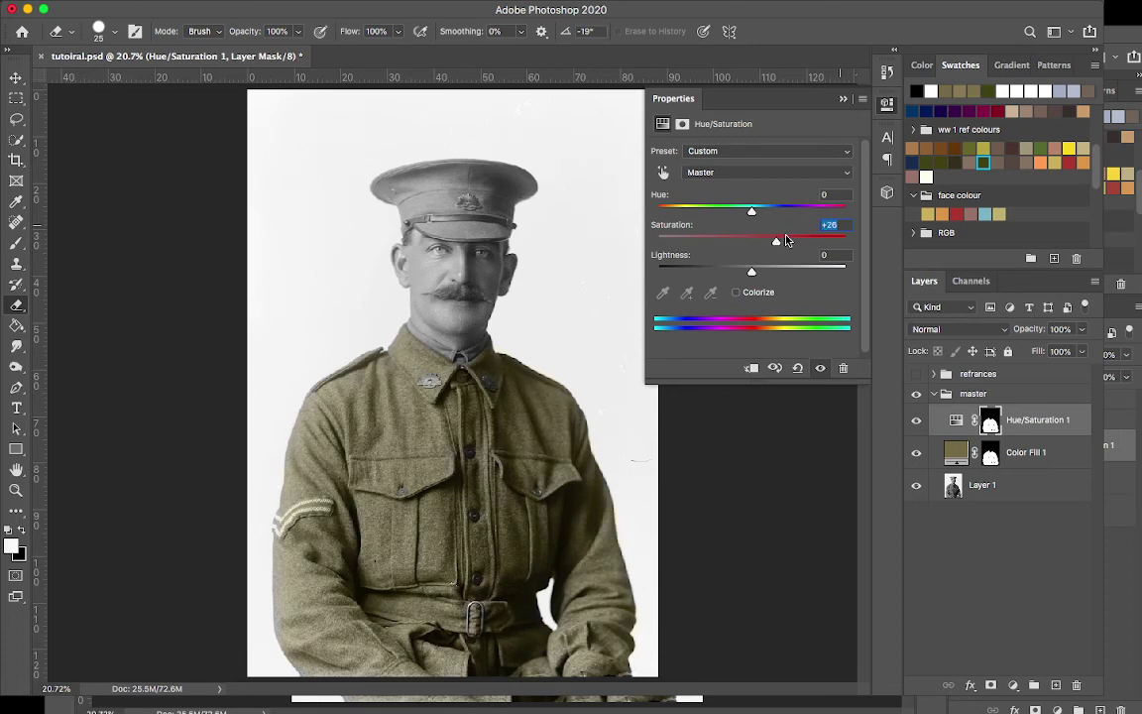
{"action": "key", "text": "Up"}
{"action": "key", "text": "Up"}
{"action": "key", "text": "Up"}
Step: Try lighter and darker Lightness values on the tunic adjustment, such as +35 and -40, and settle on -10
{"action": "left_click_drag", "start_coordinate": [747, 273], "coordinate": [743, 275]}
{"action": "left_click", "coordinate": [759, 272]}
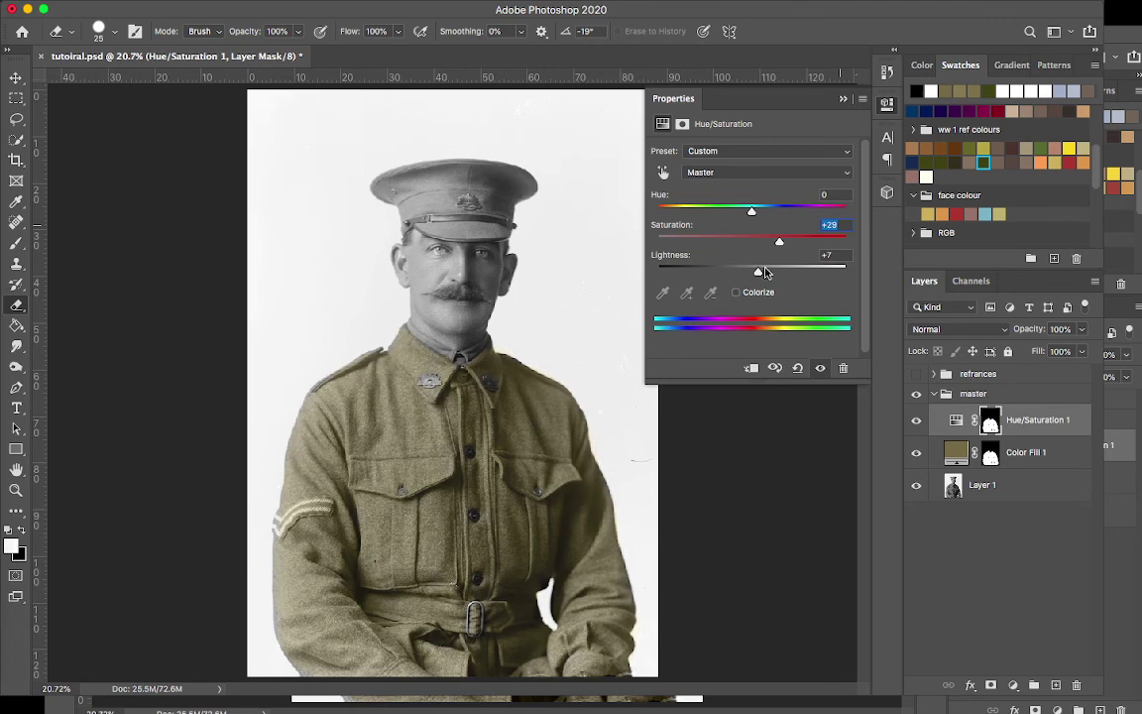
{"action": "left_click", "coordinate": [785, 272]}
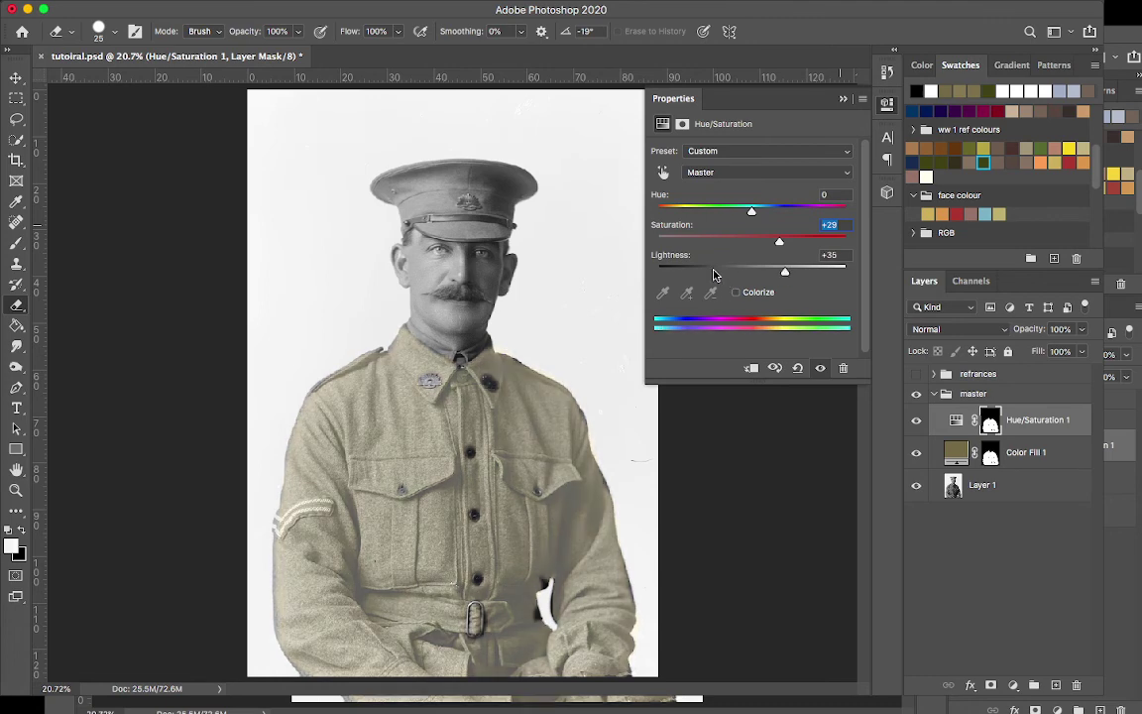
{"action": "left_click", "coordinate": [714, 273]}
{"action": "left_click", "coordinate": [749, 272]}
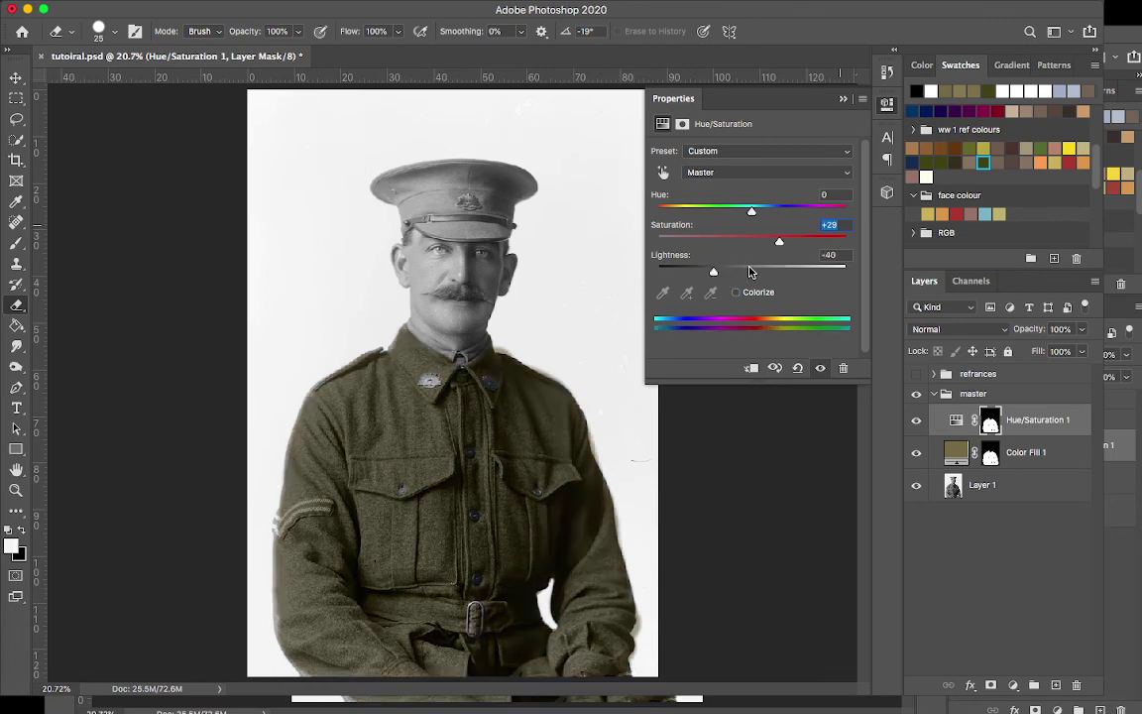
{"action": "type", "text": "0"}
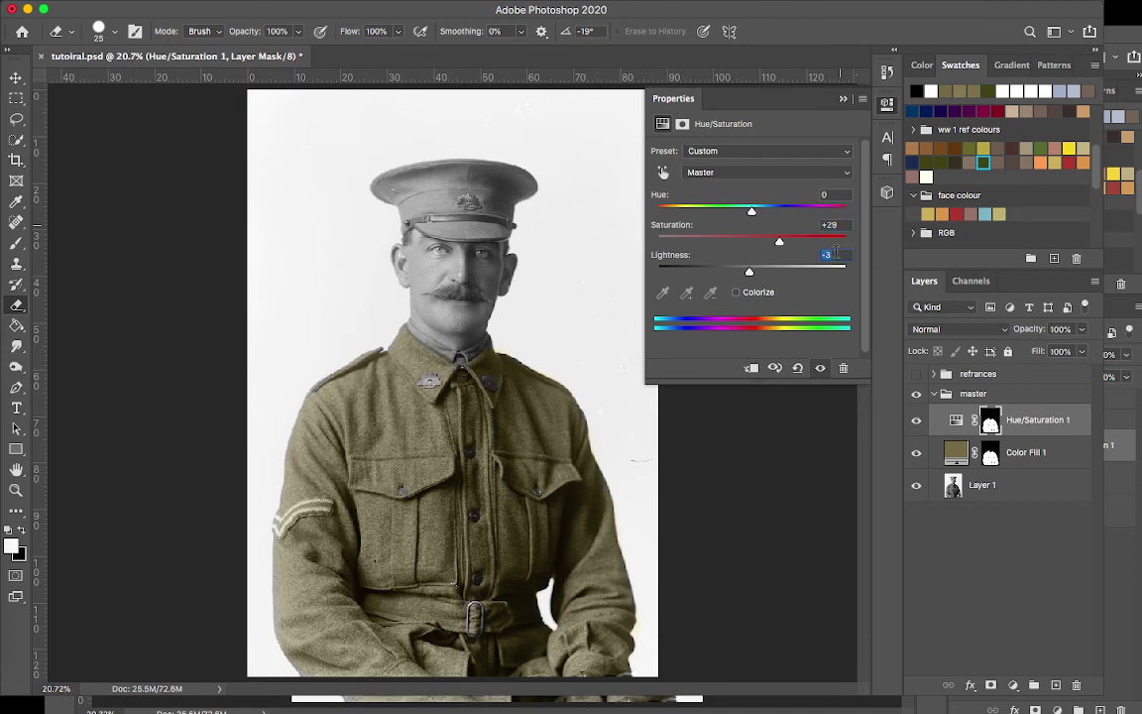
{"action": "type", "text": "-10"}
{"action": "key", "text": "Return"}
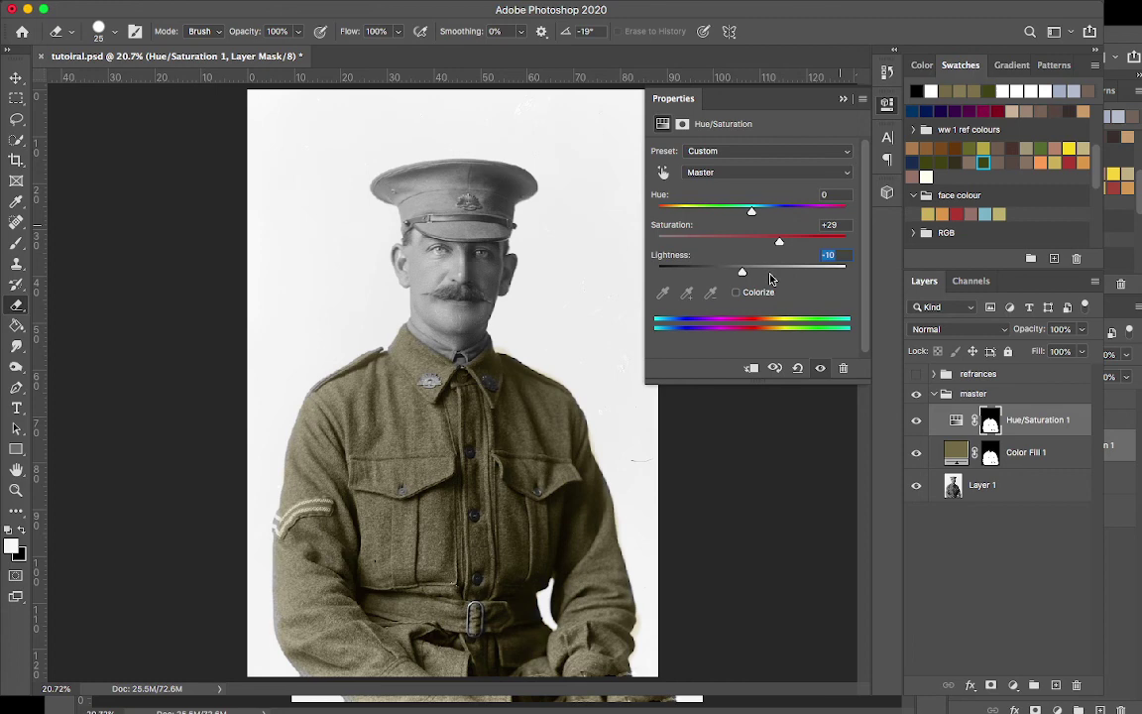
Step: Show the refrances group beside the portrait and set the tunic adjustment's Lightness to -6 to match the reference jacket
{"action": "left_click", "coordinate": [916, 374]}
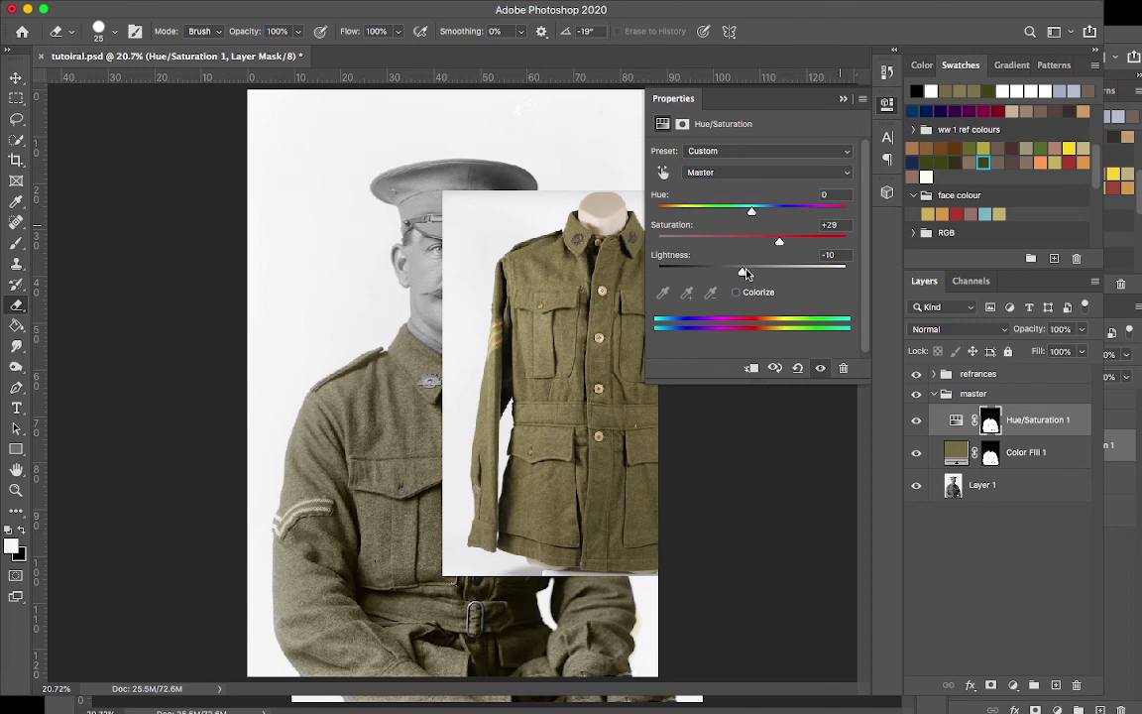
{"action": "left_click_drag", "start_coordinate": [745, 274], "coordinate": [748, 274]}
Step: Try a Hue of +34 on the tunic adjustment, reset it to 0, and shift it only slightly towards green
{"action": "left_click_drag", "start_coordinate": [752, 215], "coordinate": [784, 212]}
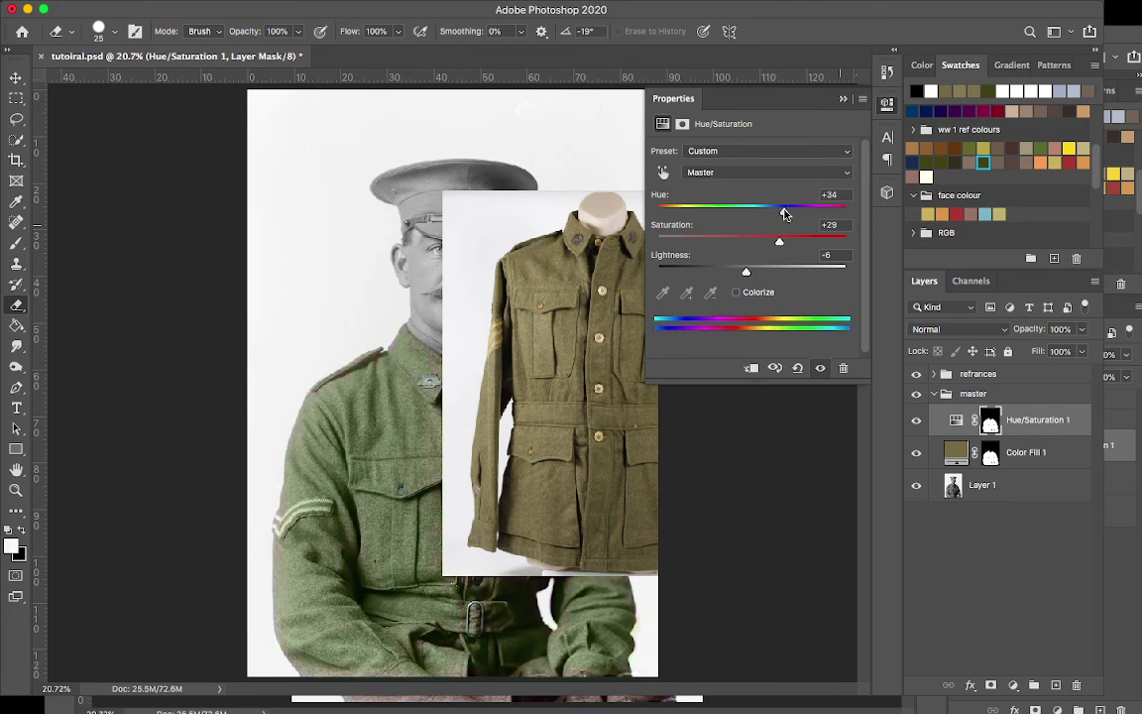
{"action": "double_click", "coordinate": [838, 196]}
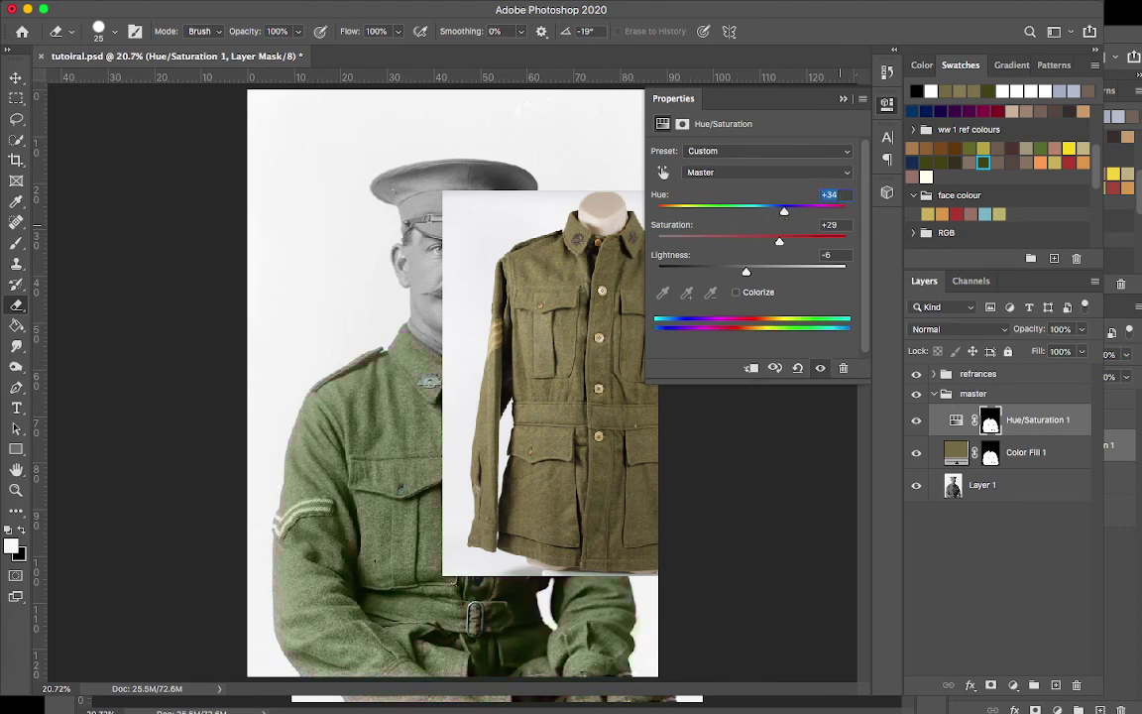
{"action": "type", "text": "0"}
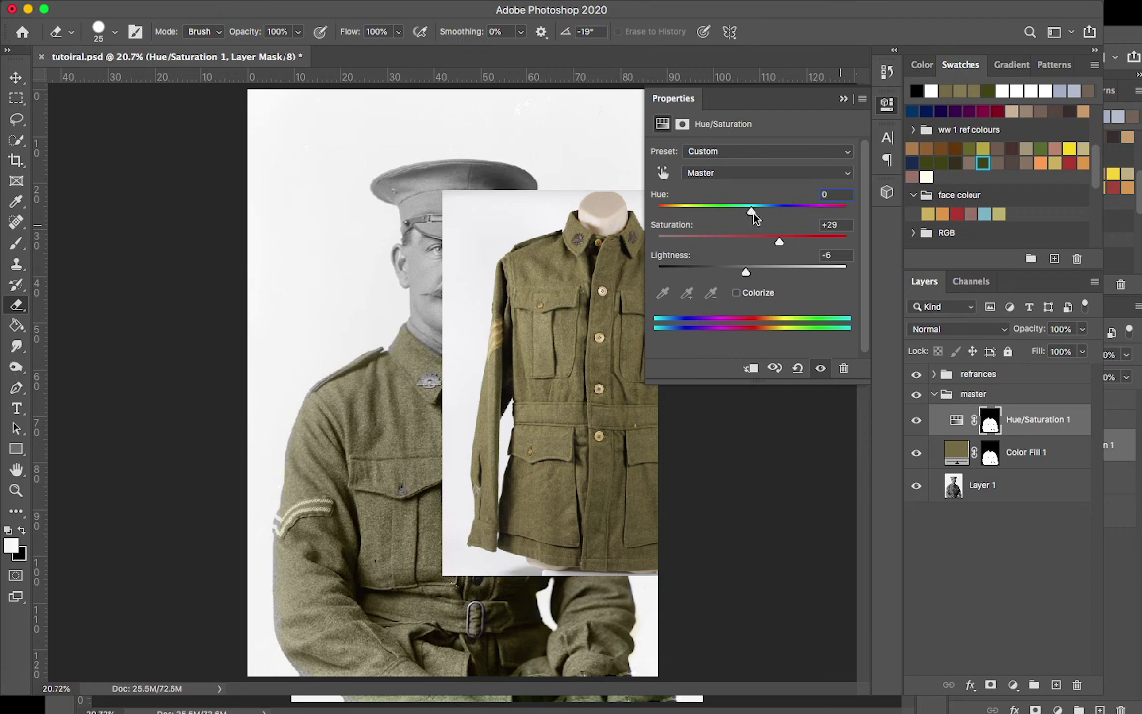
{"action": "left_click_drag", "start_coordinate": [752, 213], "coordinate": [756, 215]}
{"action": "left_click", "coordinate": [844, 101]}
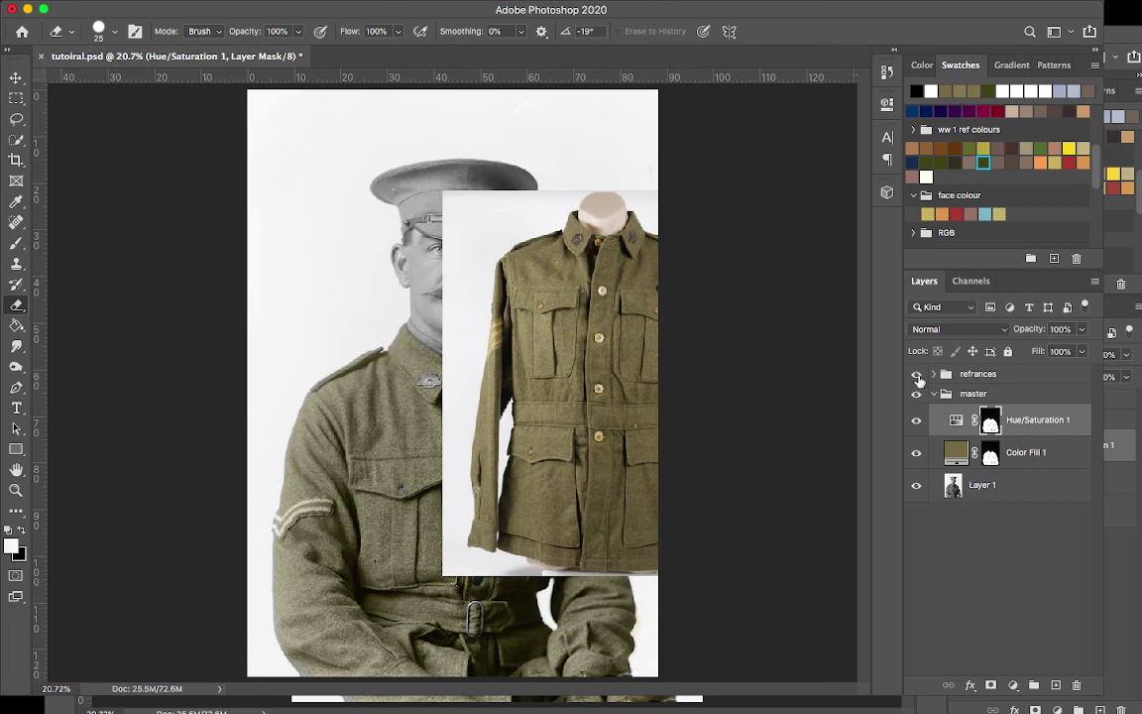
Step: Compare the tunic colour with the reference jacket by toggling the refrances group's visibility, leaving the group hidden
{"action": "left_click", "coordinate": [917, 375]}
{"action": "left_click", "coordinate": [916, 375]}
{"action": "left_click", "coordinate": [917, 374]}
{"action": "left_click", "coordinate": [917, 374]}
{"action": "left_click", "coordinate": [916, 375]}
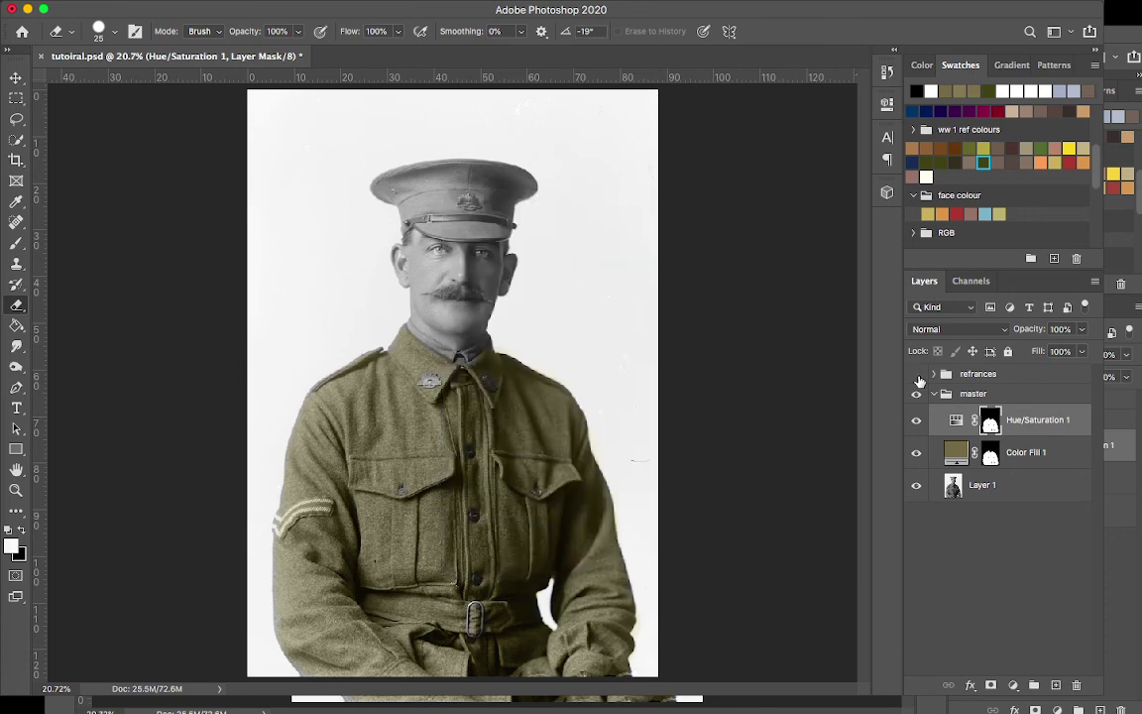